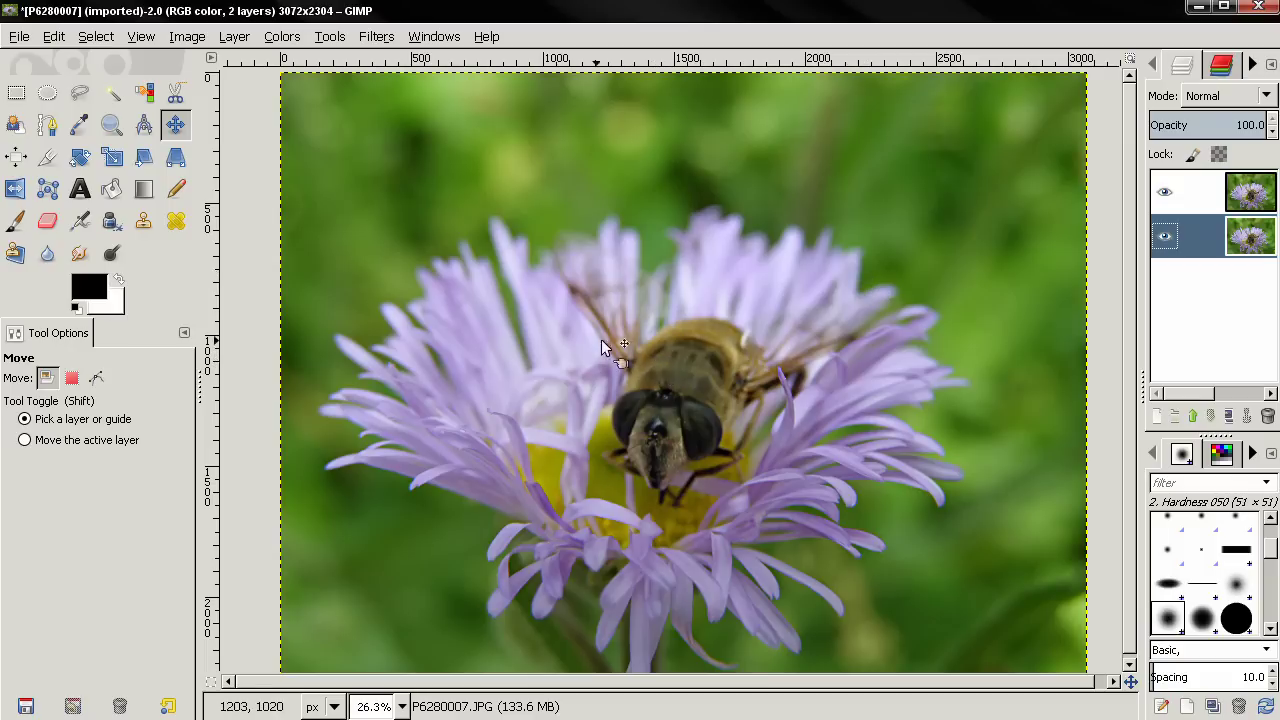
- Toggle the top layer's visibility to compare the sharpened copy with the original photo
{"action": "left_click", "coordinate": [1164, 191]}
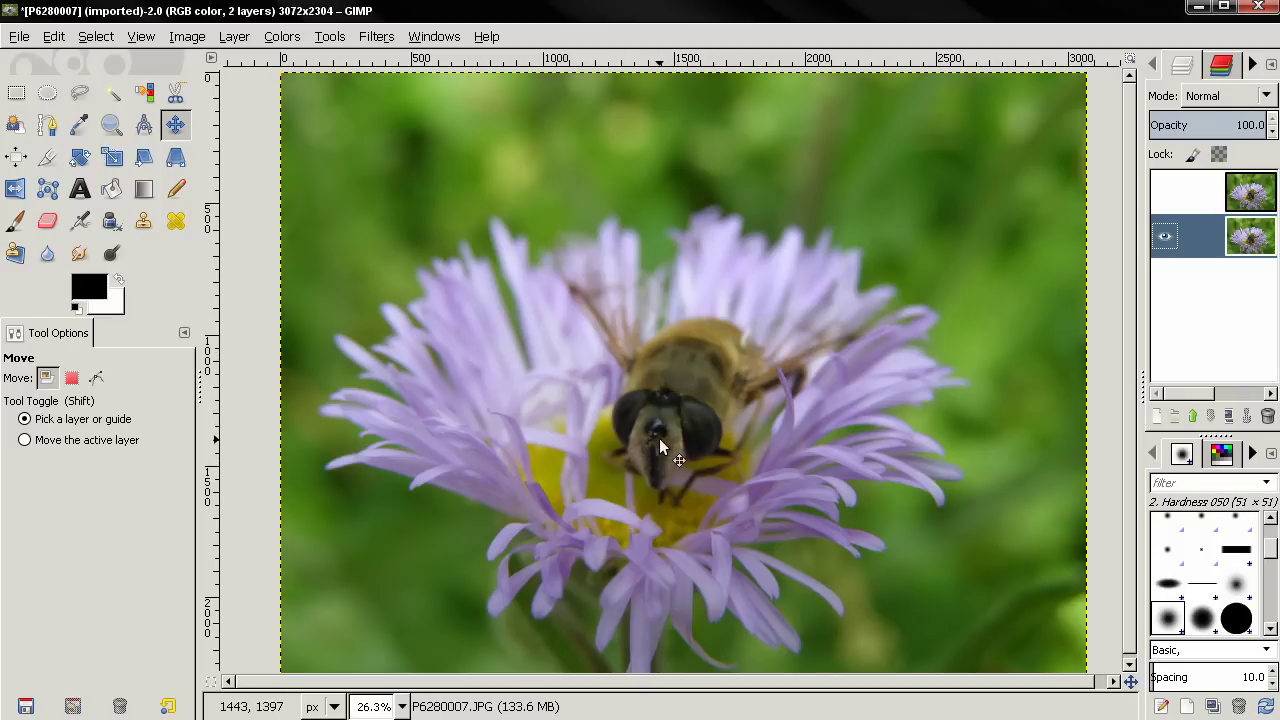
{"action": "left_click", "coordinate": [1164, 191]}
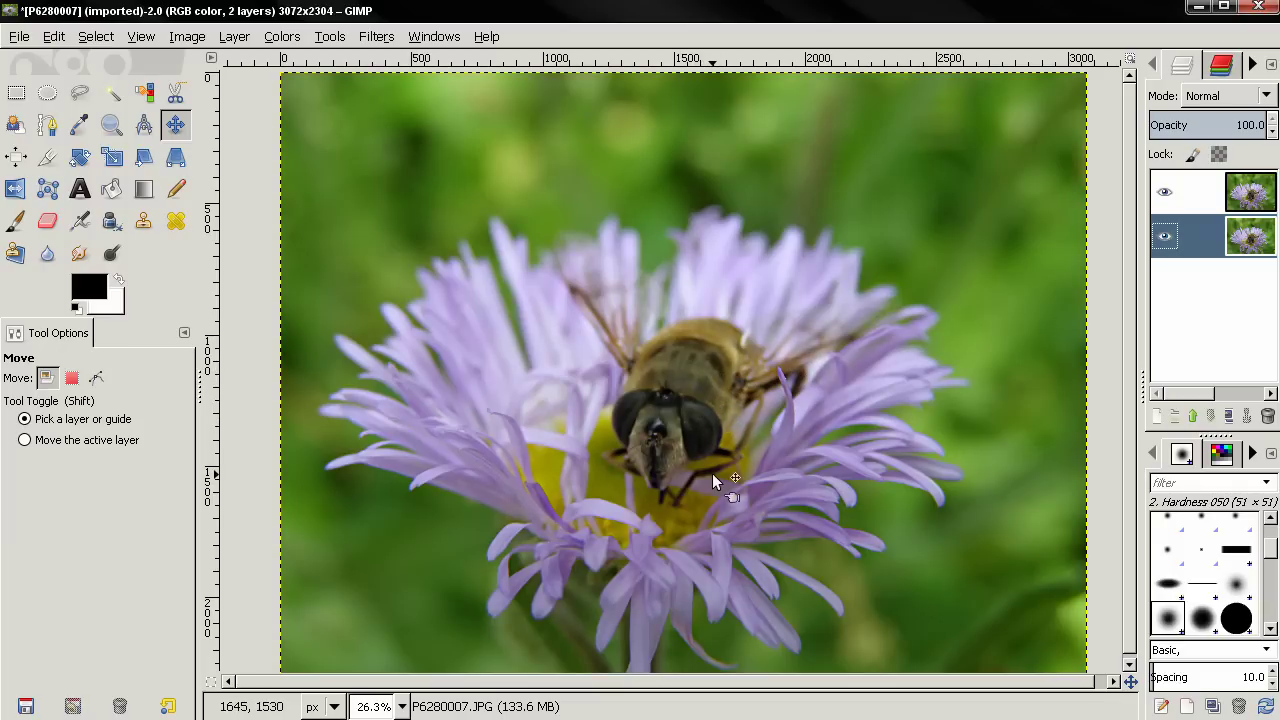
{"action": "left_click", "coordinate": [1164, 192]}
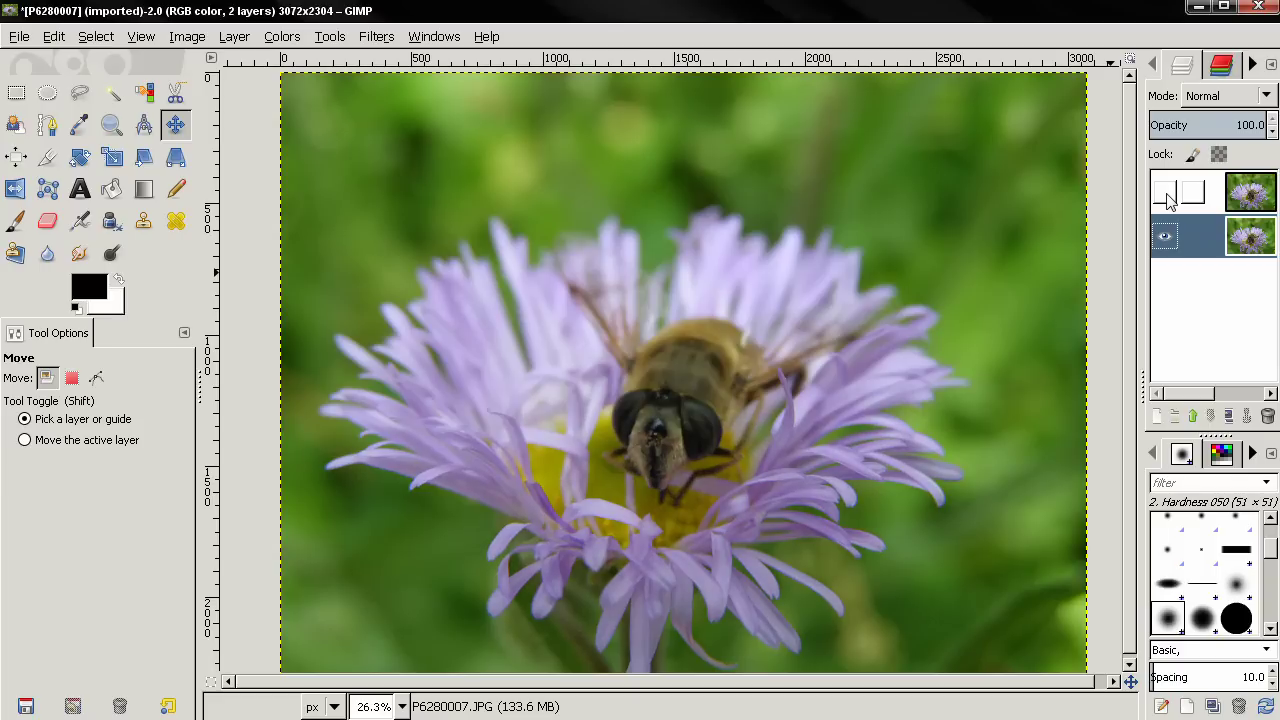
{"action": "left_click", "coordinate": [1166, 195]}
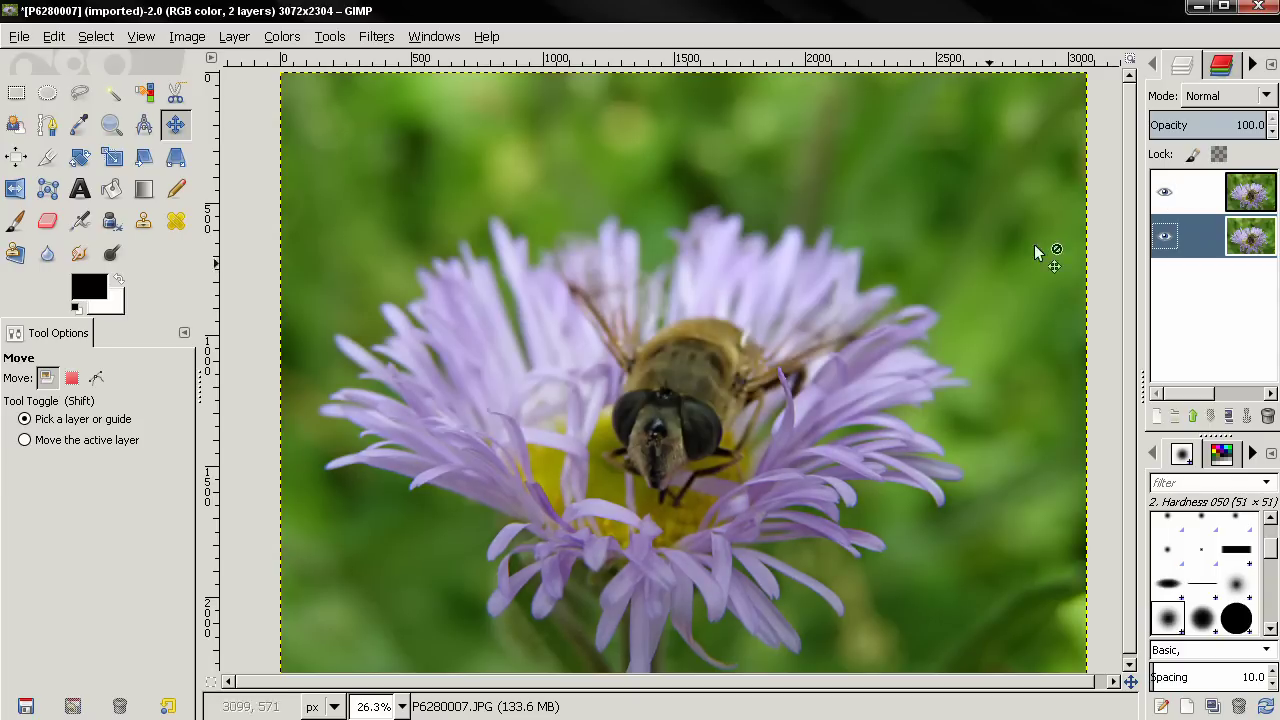
- Delete the existing top layer, duplicate the original photo layer, and widen the layers dock slightly
{"action": "left_click", "coordinate": [1188, 198]}
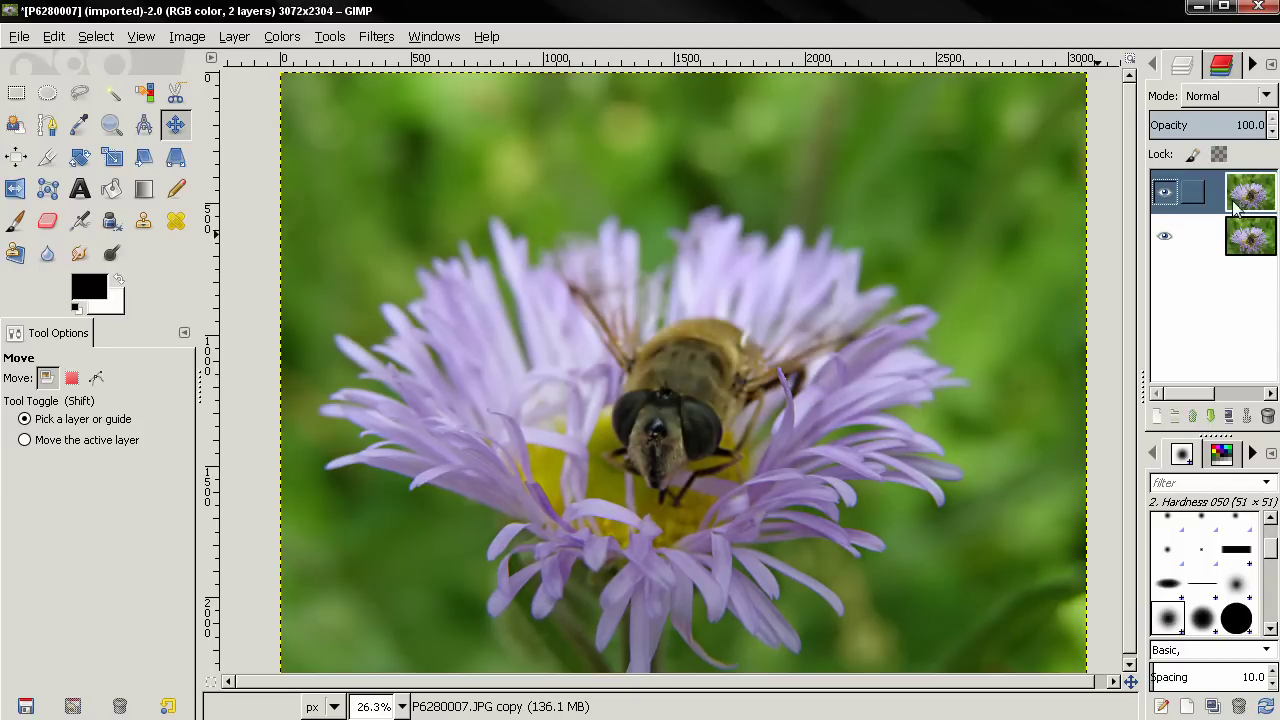
{"action": "left_click", "coordinate": [1265, 415]}
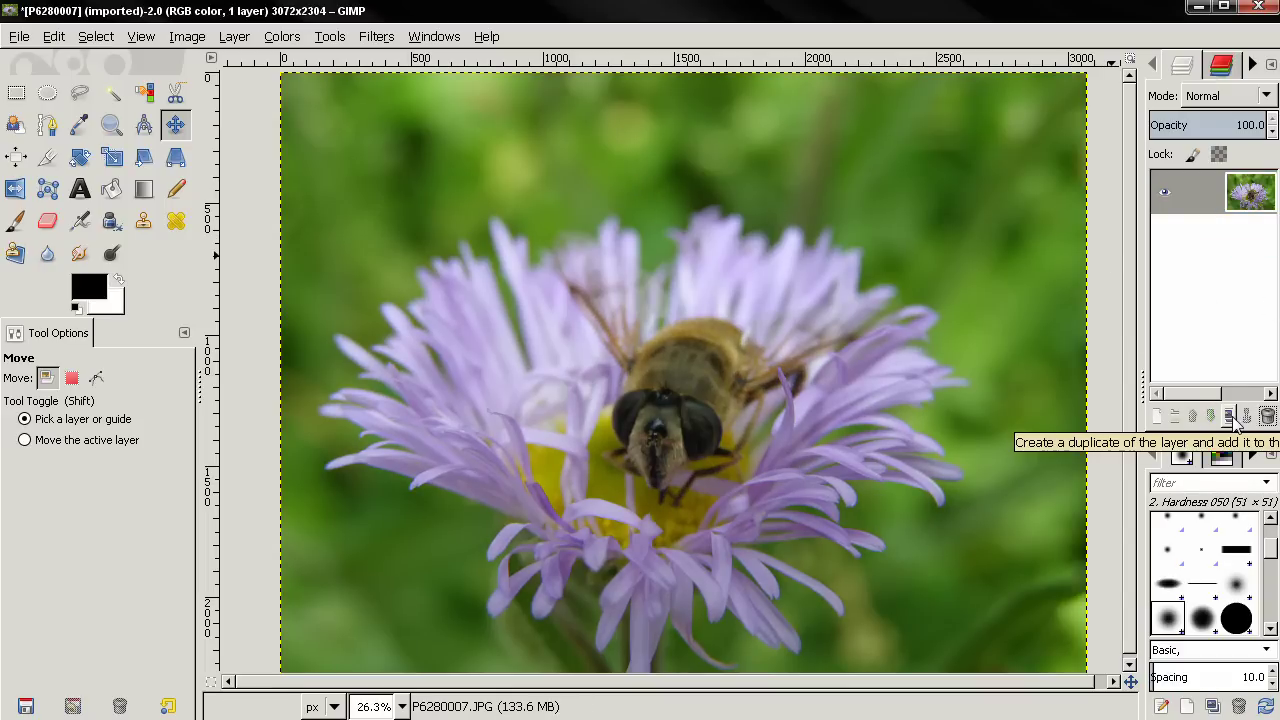
{"action": "left_click", "coordinate": [1231, 416]}
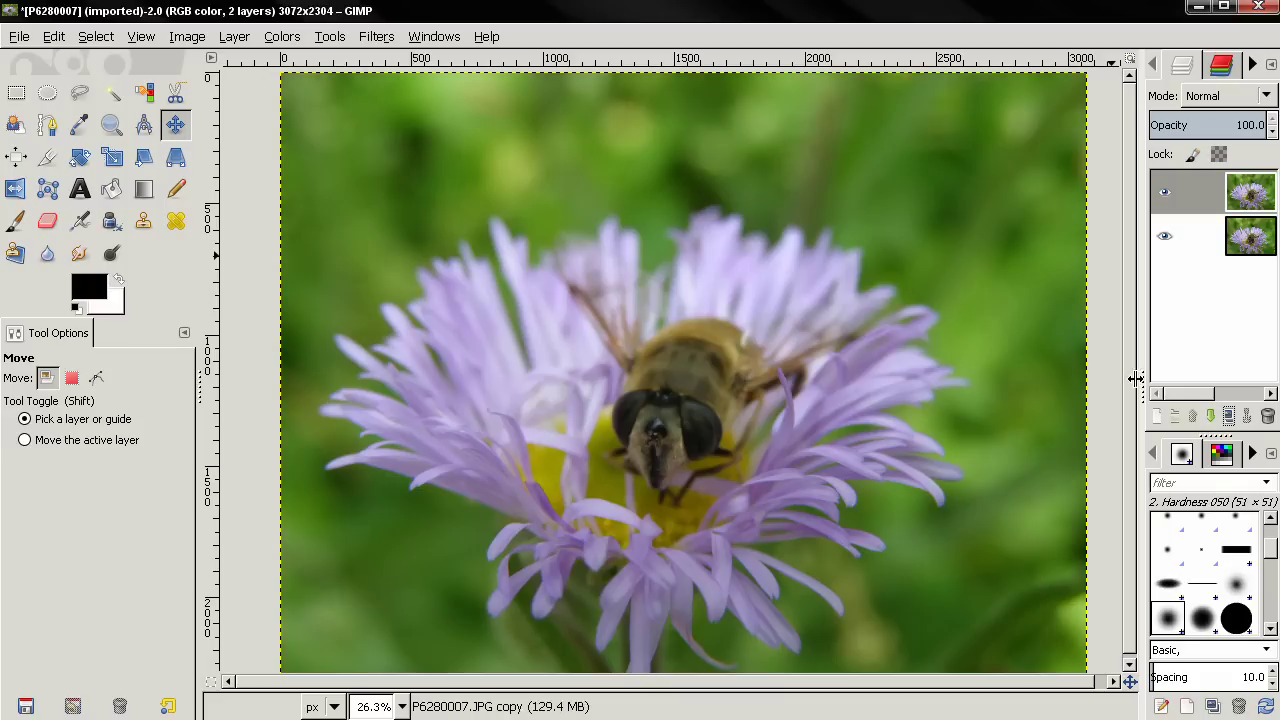
{"action": "left_click_drag", "start_coordinate": [1126, 378], "coordinate": [1112, 378]}
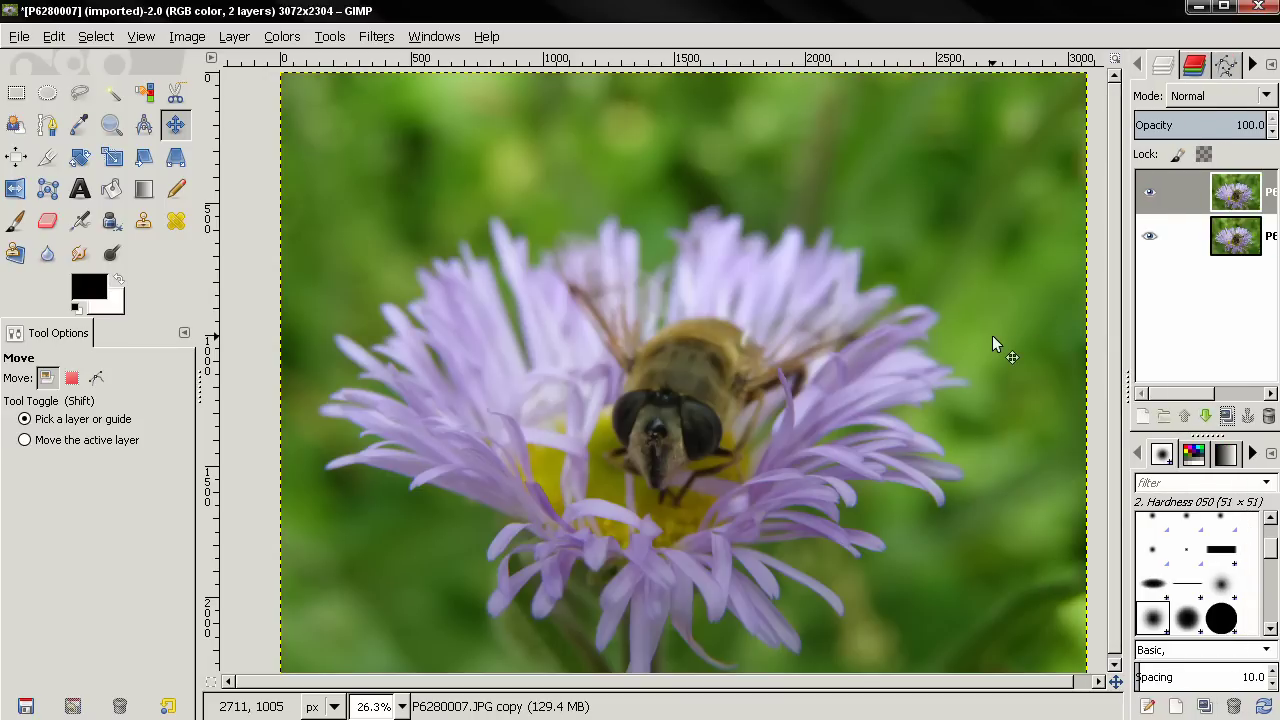
- Apply Unsharp Mask with radius 10, amount 0.50 and threshold 0 to the duplicate layer, and compare it with the original
{"action": "left_click", "coordinate": [376, 37]}
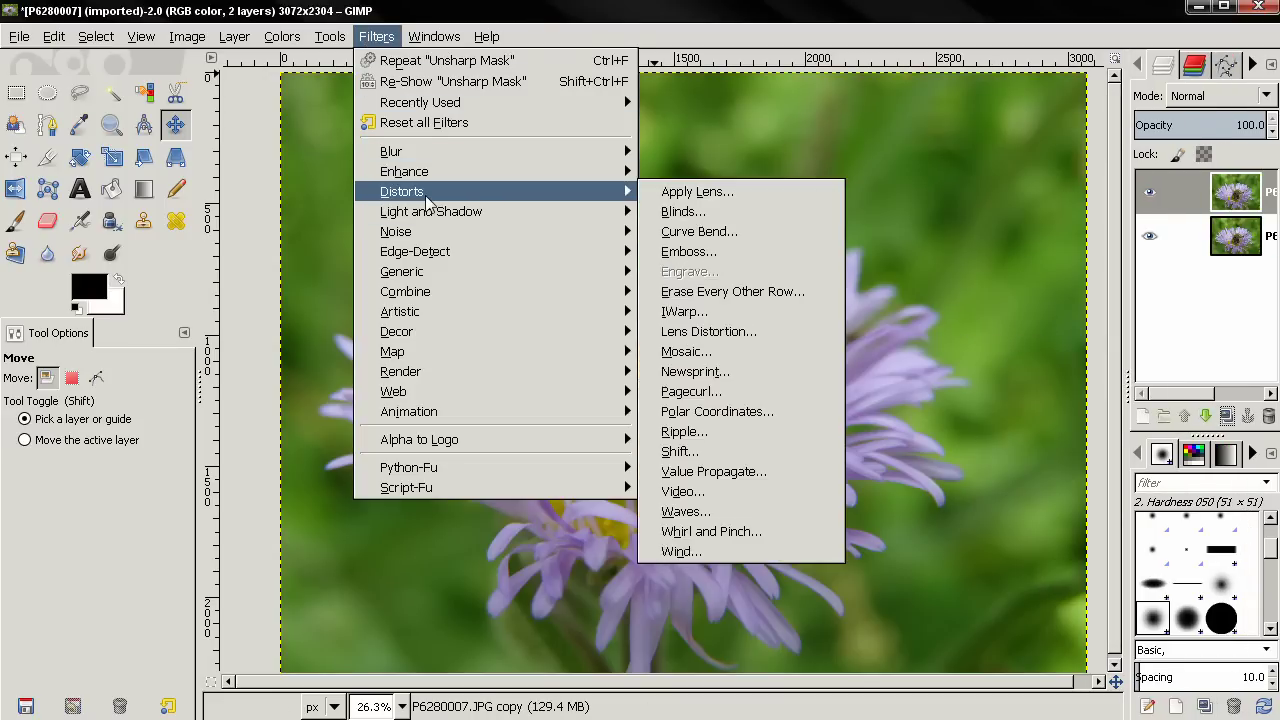
{"action": "mouse_move", "coordinate": [441, 178]}
{"action": "left_click", "coordinate": [715, 371]}
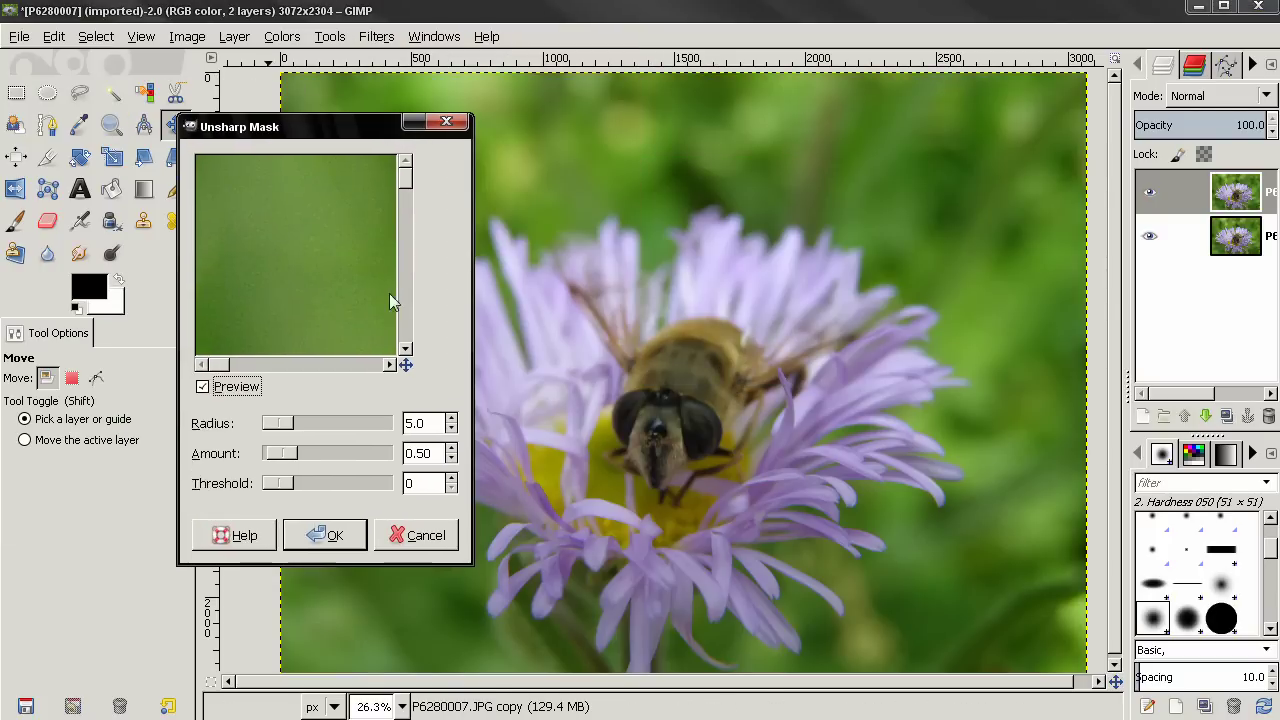
{"action": "left_click_drag", "start_coordinate": [406, 365], "coordinate": [460, 412]}
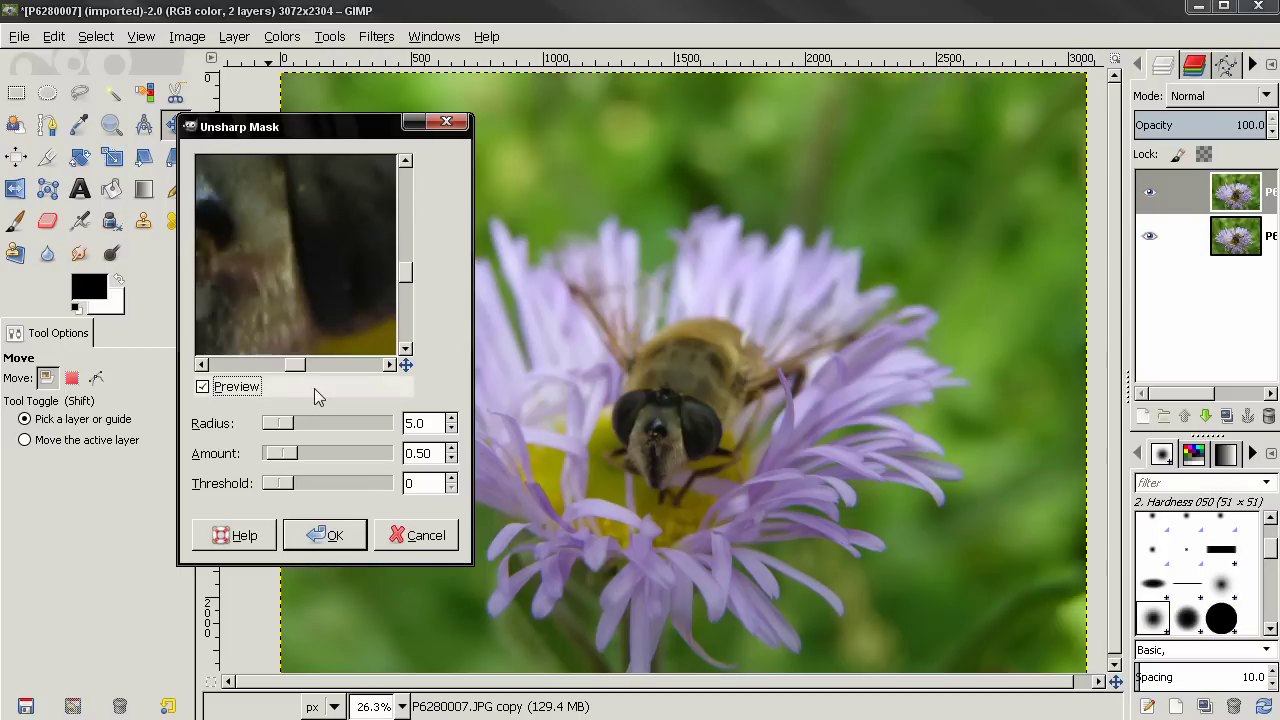
{"action": "double_click", "coordinate": [431, 432]}
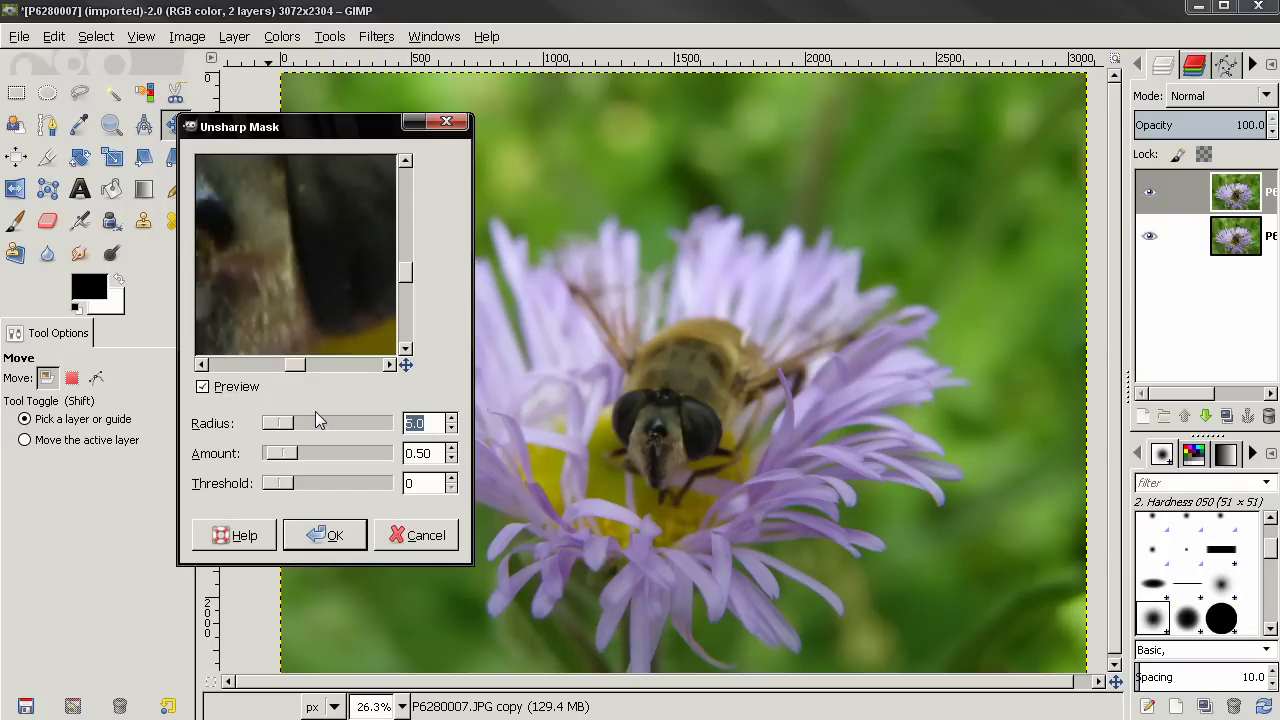
{"action": "type", "text": "10"}
{"action": "left_click_drag", "start_coordinate": [297, 314], "coordinate": [329, 291]}
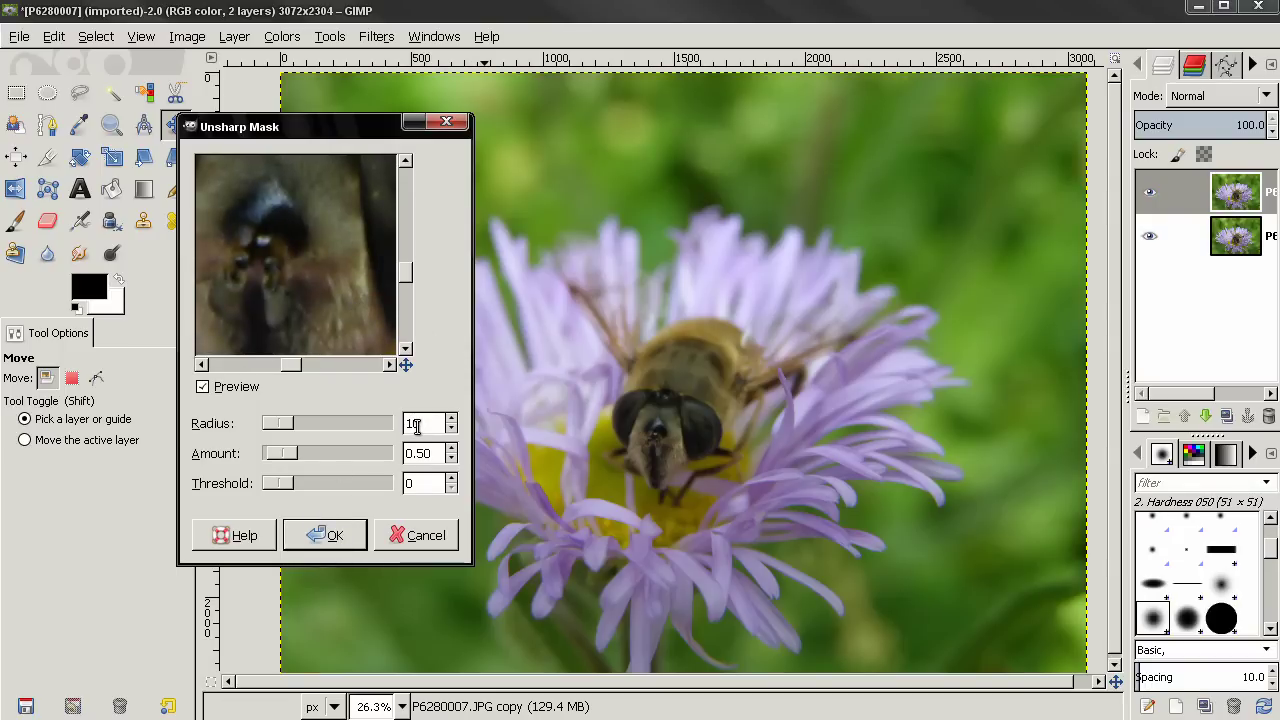
{"action": "left_click", "coordinate": [335, 549]}
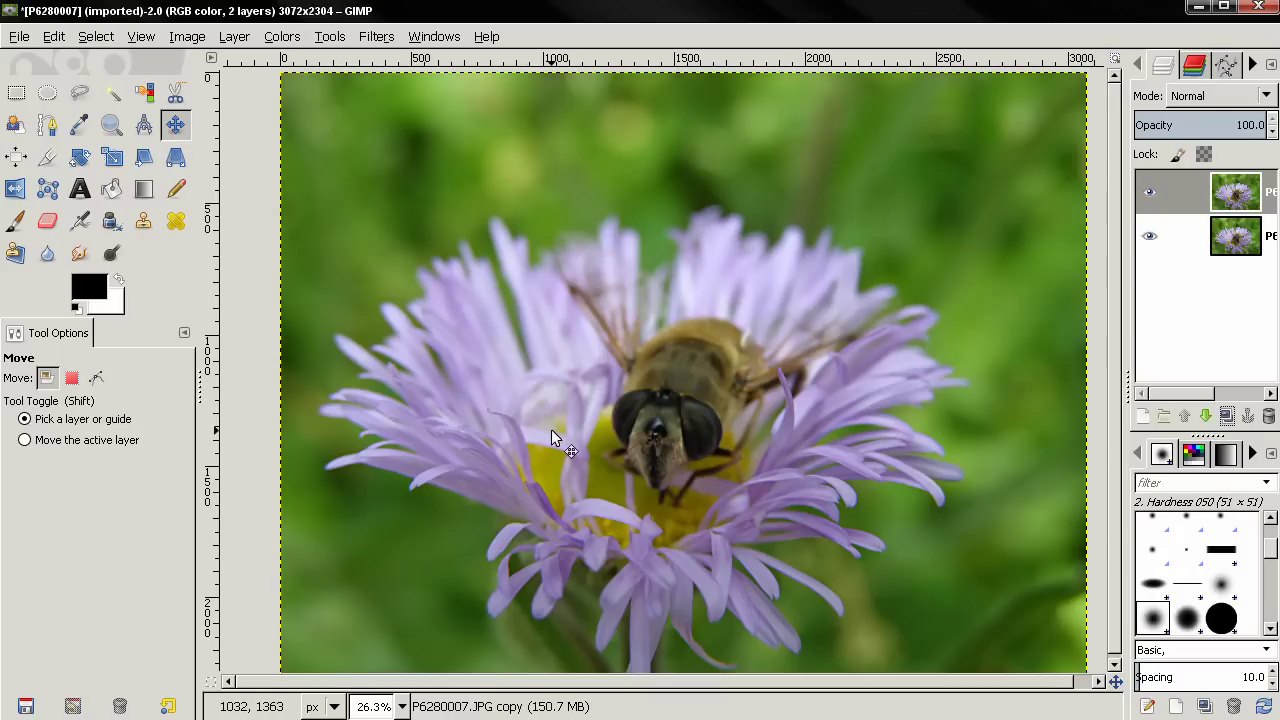
{"action": "left_click", "coordinate": [1150, 192]}
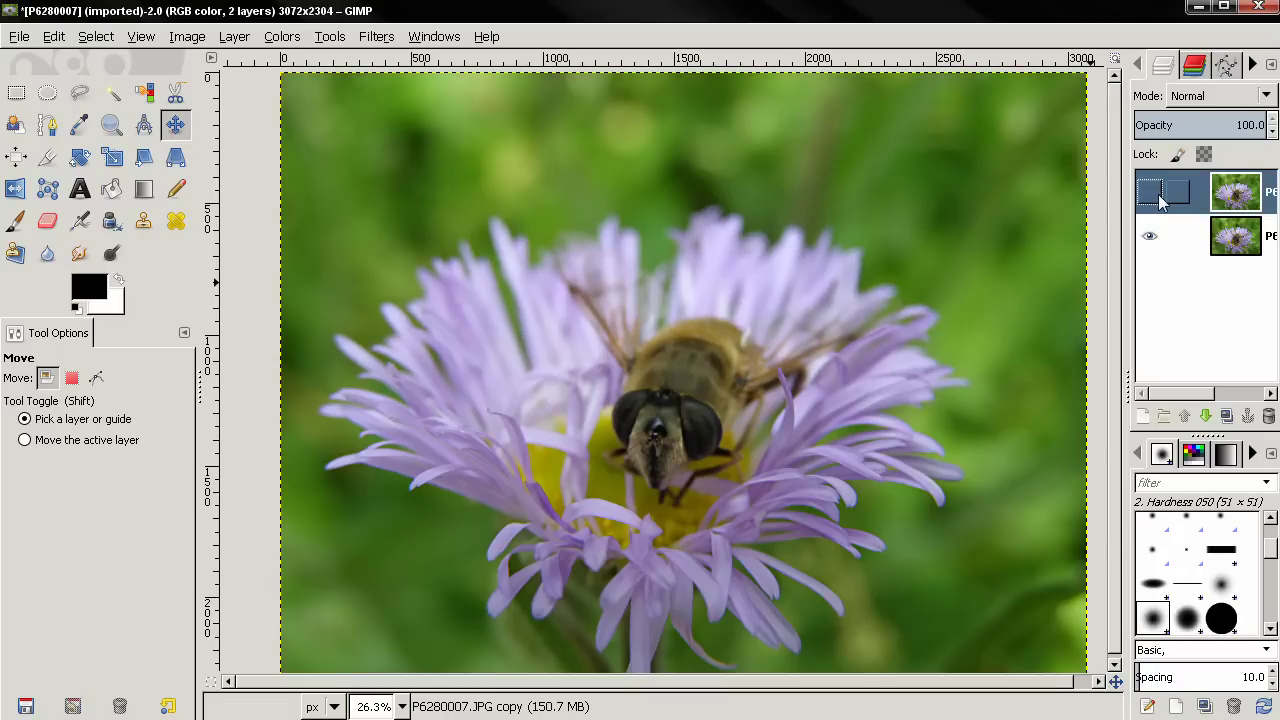
{"action": "left_click", "coordinate": [1150, 192]}
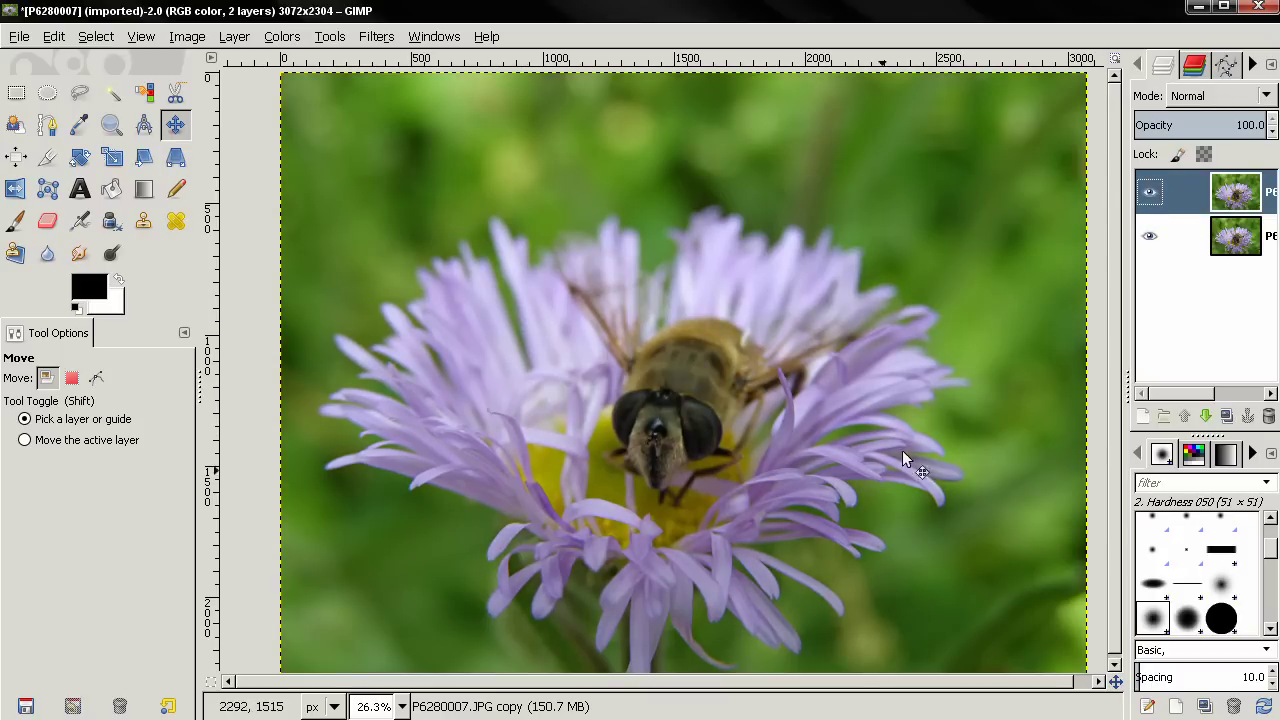
- Sharpen a duplicate of the top layer by repeating Unsharp Mask, and move it one place down in the stack
{"action": "left_click", "coordinate": [1227, 417]}
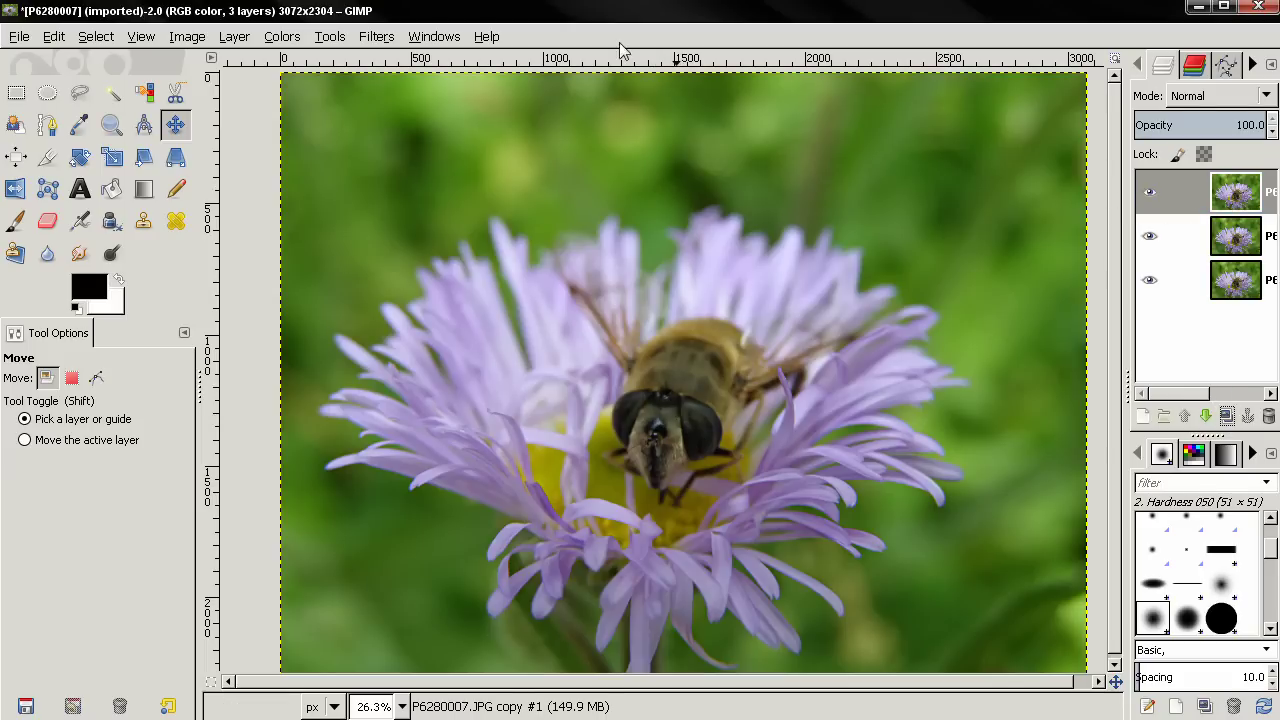
{"action": "left_click", "coordinate": [377, 37]}
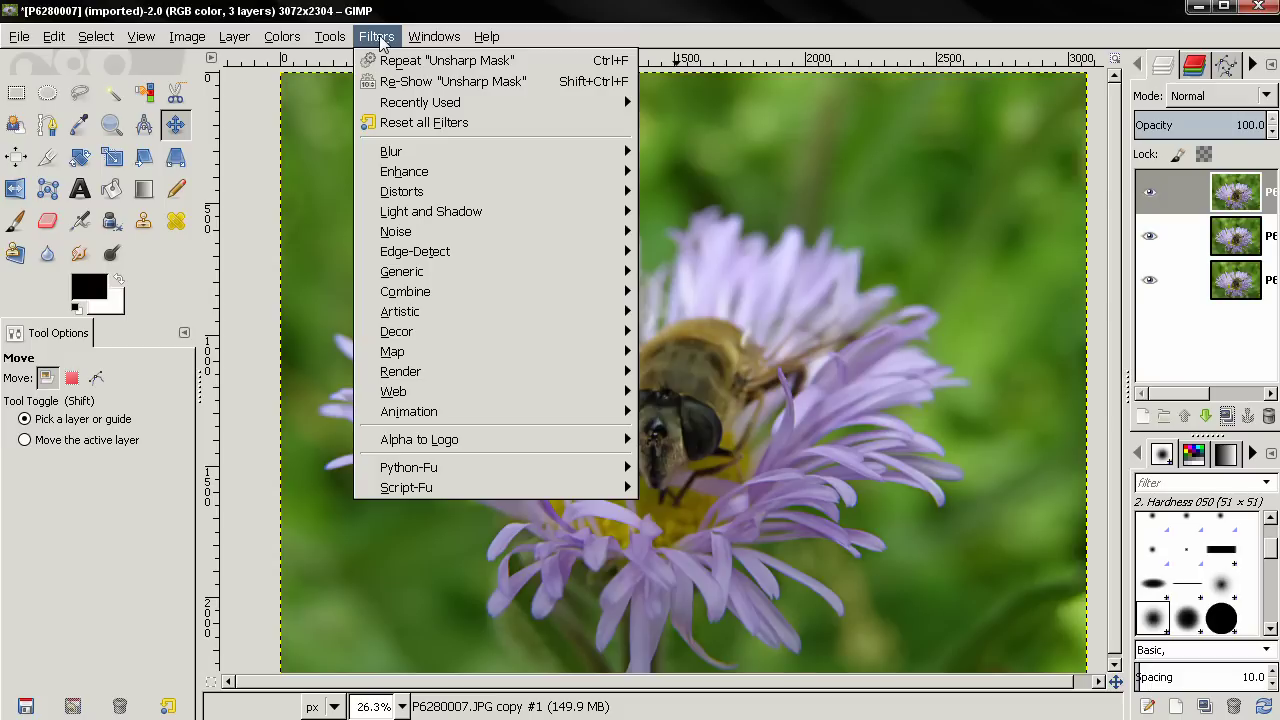
{"action": "left_click", "coordinate": [398, 62]}
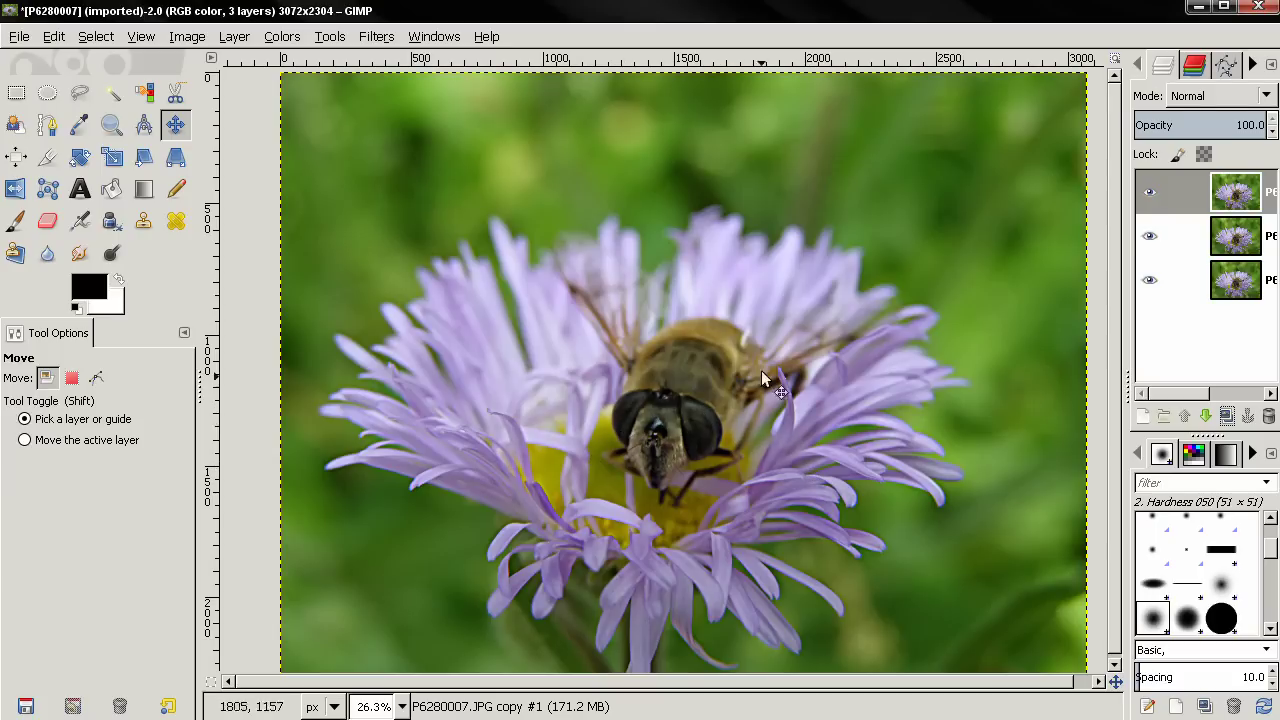
{"action": "left_click", "coordinate": [1244, 200]}
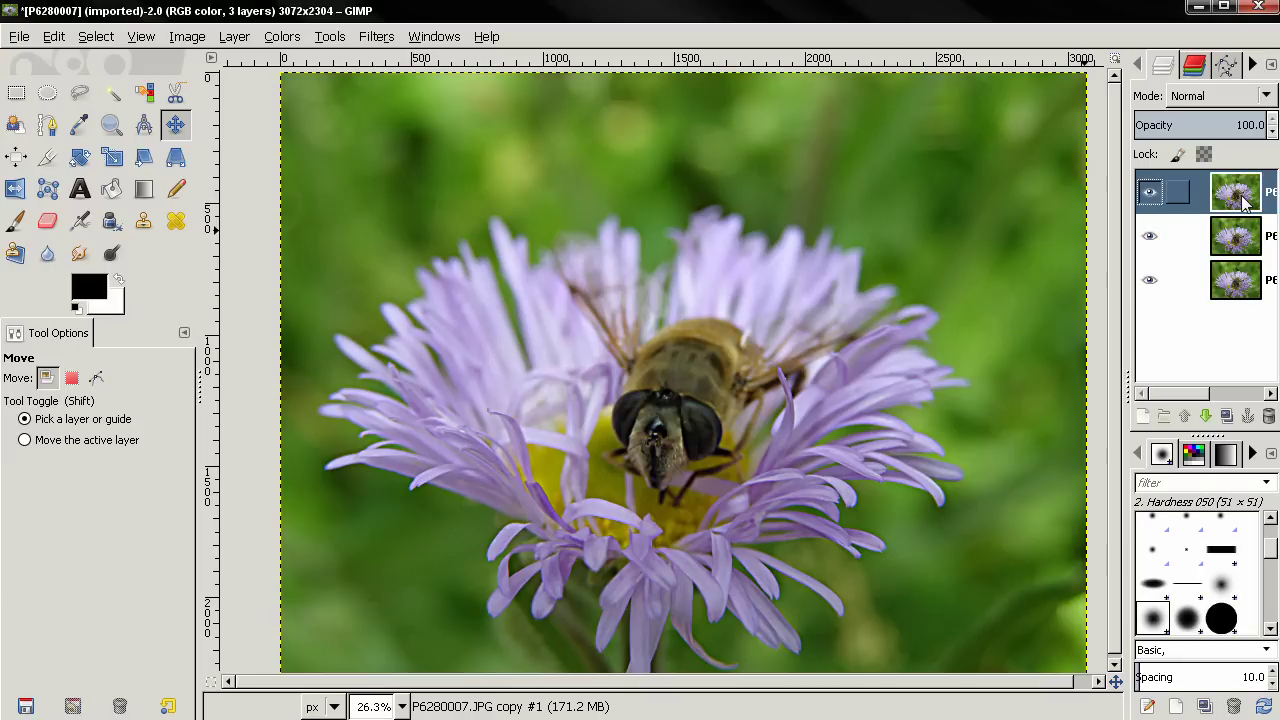
{"action": "left_click", "coordinate": [1206, 416]}
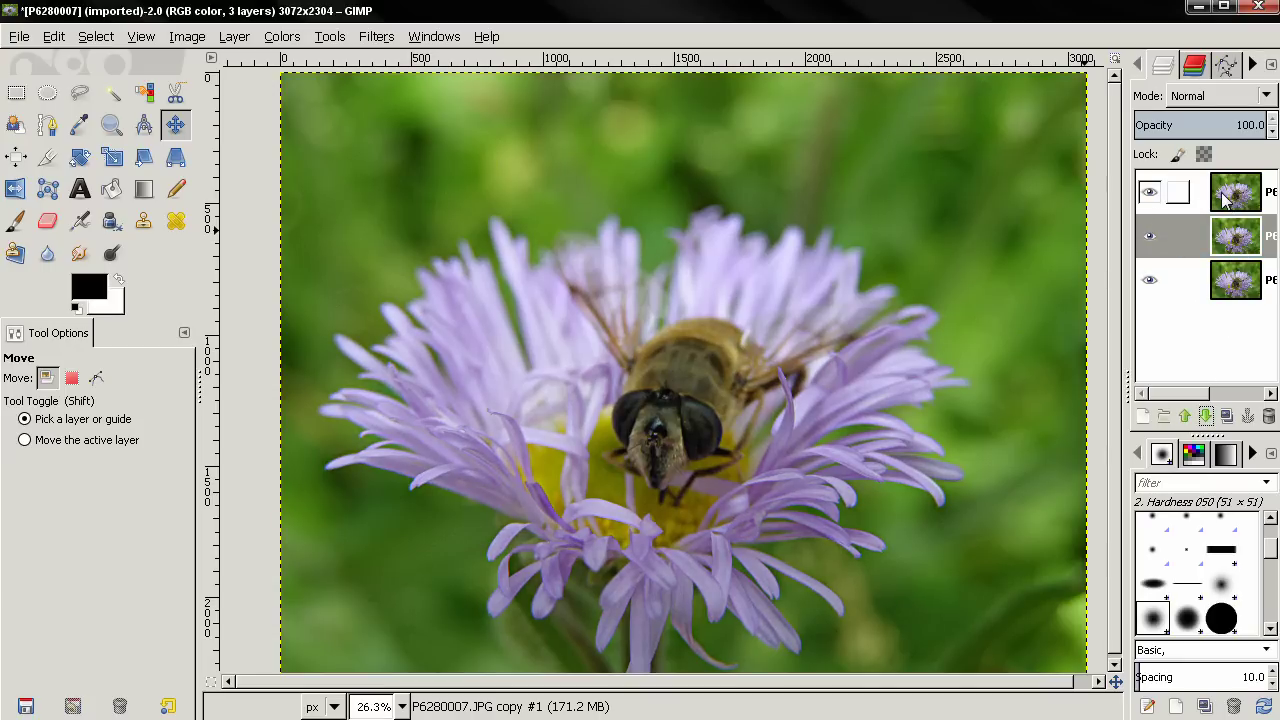
- Activate the Clone tool with an image source and Registered alignment
{"action": "left_click", "coordinate": [140, 221]}
{"action": "scroll", "coordinate": [175, 620], "scroll_direction": "down", "scroll_amount": 5}
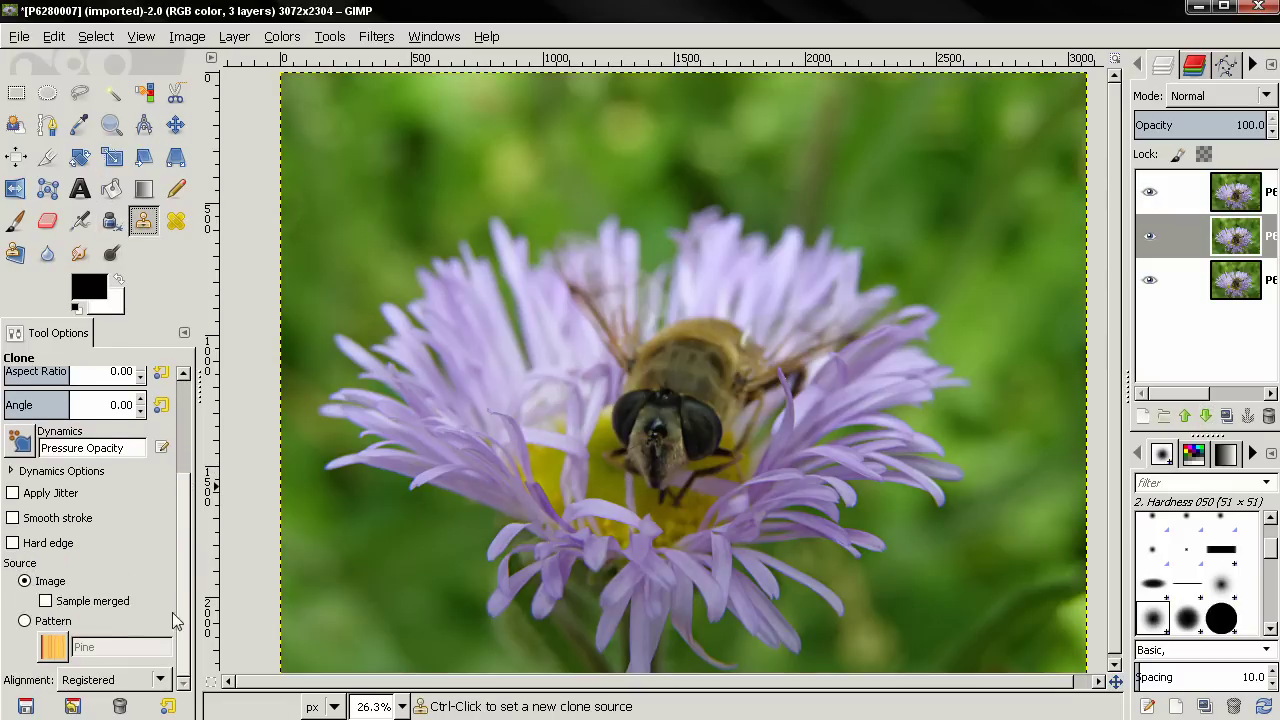
{"action": "left_click", "coordinate": [118, 684]}
{"action": "left_click", "coordinate": [120, 690]}
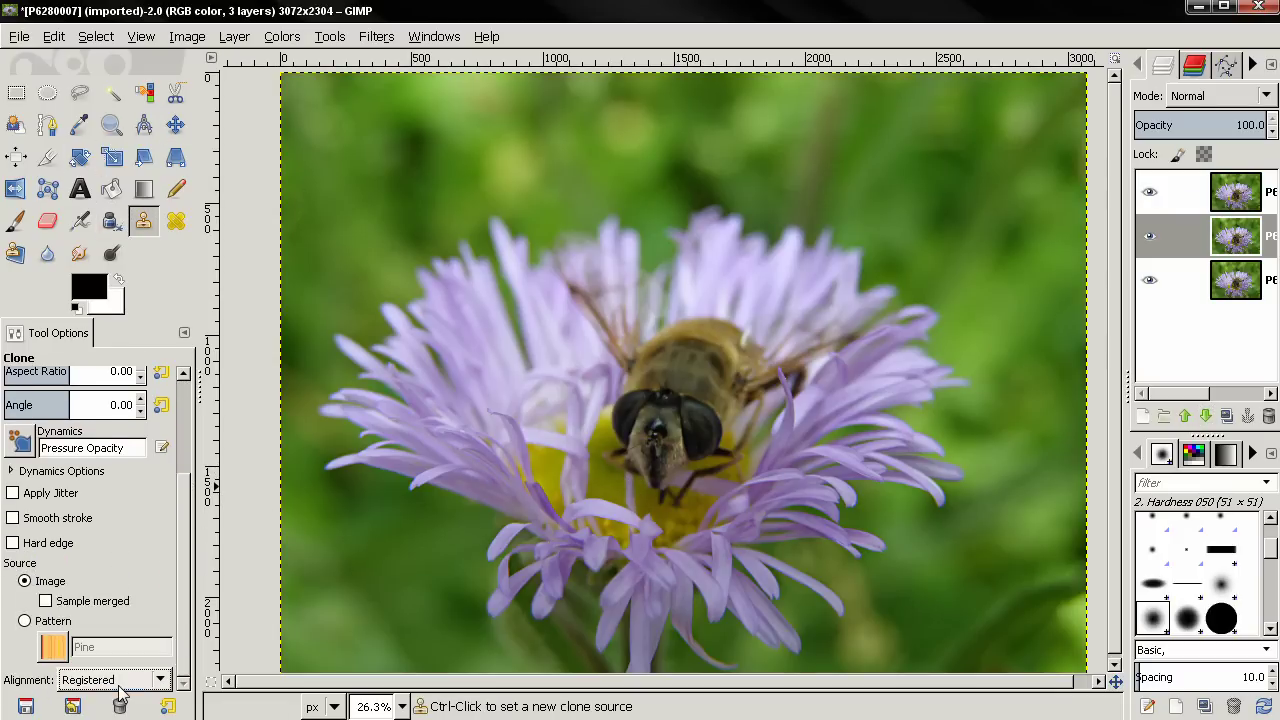
{"action": "scroll", "coordinate": [100, 560], "scroll_direction": "up", "scroll_amount": 5}
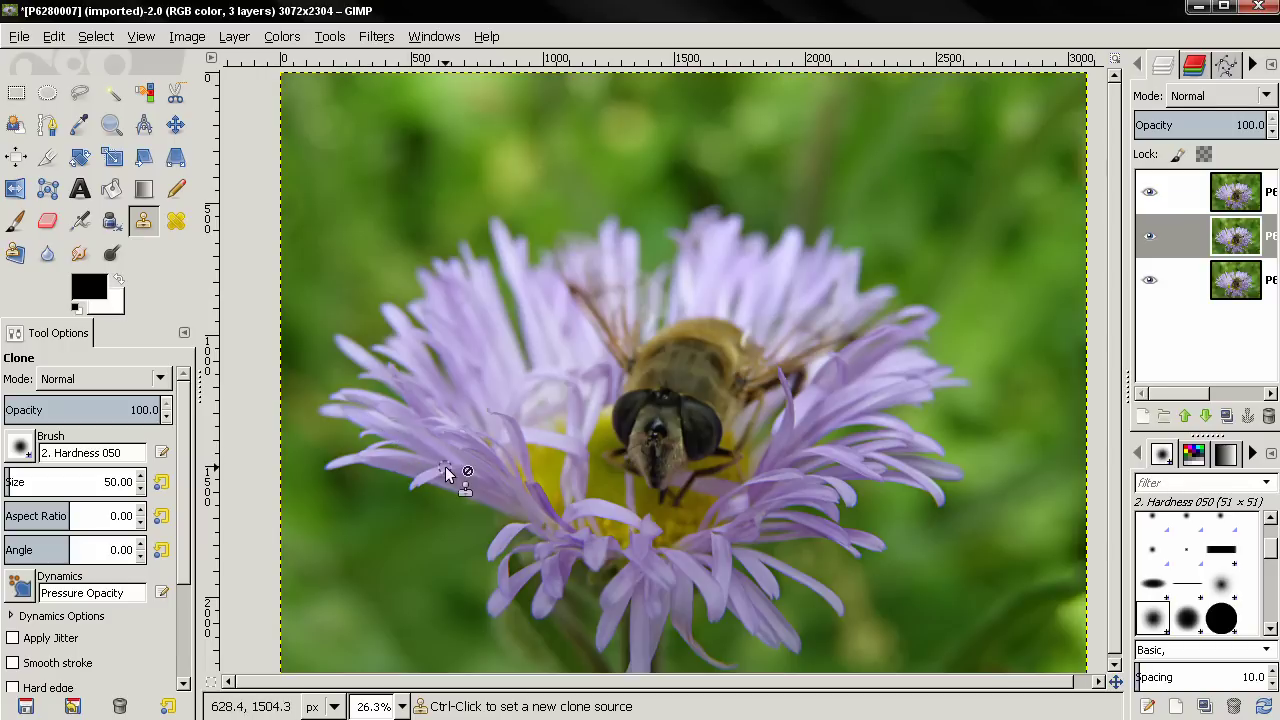
- Enlarge the Clone brush to size 126
{"action": "key", "text": "bracketright"}
{"action": "key", "text": "bracketright"}
{"action": "key", "text": "bracketright"}
{"action": "key", "text": "bracketright"}
{"action": "key", "text": "bracketright"}
{"action": "key", "text": "bracketright"}
{"action": "key", "text": "bracketright"}
{"action": "key", "text": "bracketright"}
{"action": "key", "text": "bracketright"}
{"action": "key", "text": "bracketright"}
{"action": "key", "text": "bracketright"}
{"action": "key", "text": "bracketright"}
{"action": "key", "text": "bracketright"}
{"action": "key", "text": "bracketright"}
{"action": "key", "text": "bracketright"}
{"action": "key", "text": "bracketright"}
{"action": "key", "text": "bracketright"}
{"action": "key", "text": "bracketright"}
{"action": "key", "text": "bracketright"}
{"action": "key", "text": "bracketright"}
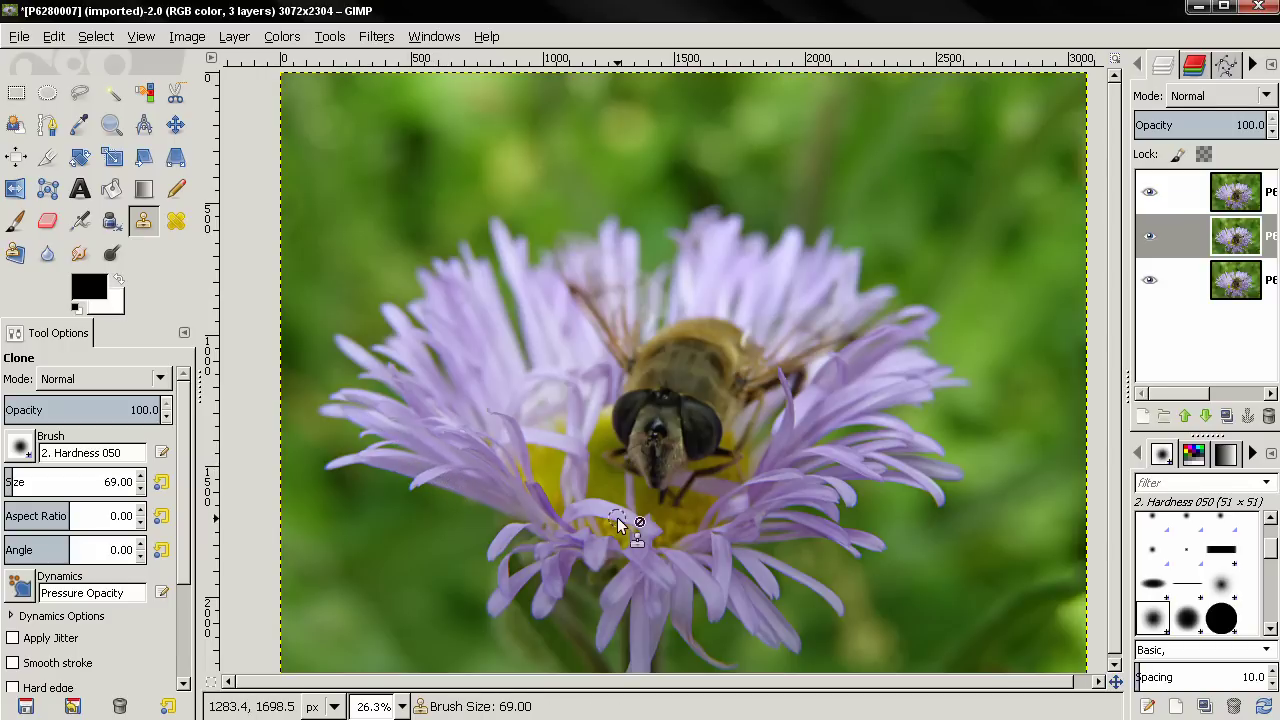
{"action": "key", "text": "bracketright"}
{"action": "key", "text": "bracketright"}
{"action": "key", "text": "bracketright"}
{"action": "key", "text": "bracketright"}
{"action": "key", "text": "bracketright"}
{"action": "key", "text": "bracketright"}
{"action": "key", "text": "bracketright"}
{"action": "key", "text": "bracketright"}
{"action": "key", "text": "bracketright"}
{"action": "key", "text": "bracketright"}
{"action": "key", "text": "bracketright"}
{"action": "key", "text": "bracketright"}
{"action": "key", "text": "bracketright"}
{"action": "key", "text": "bracketright"}
{"action": "key", "text": "bracketright"}
{"action": "key", "text": "bracketright"}
{"action": "key", "text": "bracketright"}
{"action": "key", "text": "bracketright"}
{"action": "key", "text": "bracketright"}
{"action": "key", "text": "bracketright"}
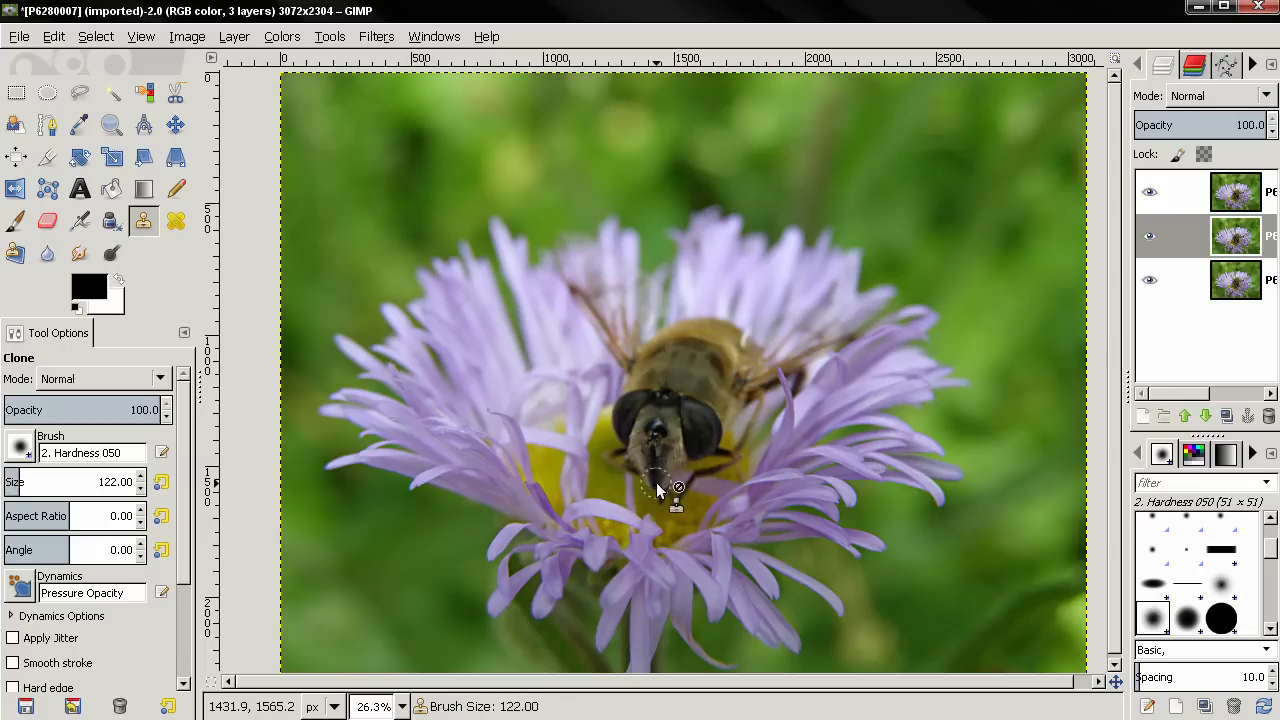
- Set the clone source on the middle, most sharpened layer at the petals beside the bee, and make the top layer active
{"action": "left_click", "coordinate": [1234, 238]}
{"action": "left_click", "coordinate": [1156, 199]}
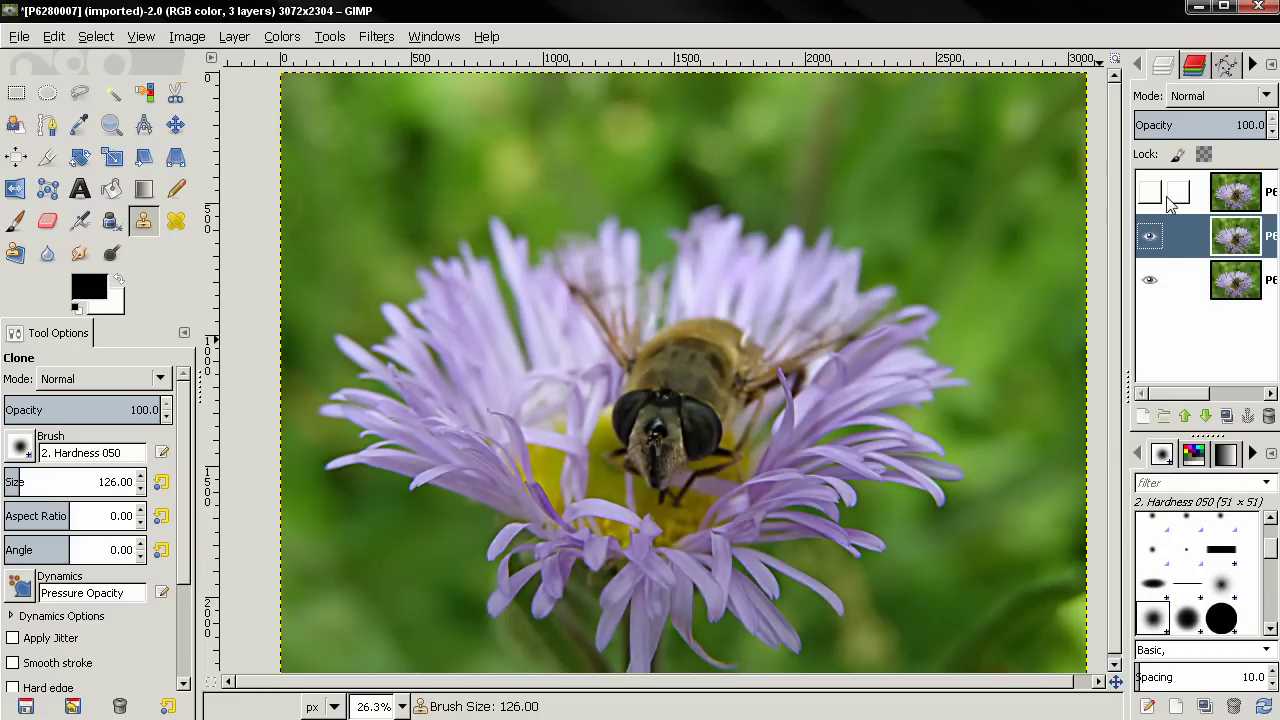
{"action": "left_click", "coordinate": [1165, 199]}
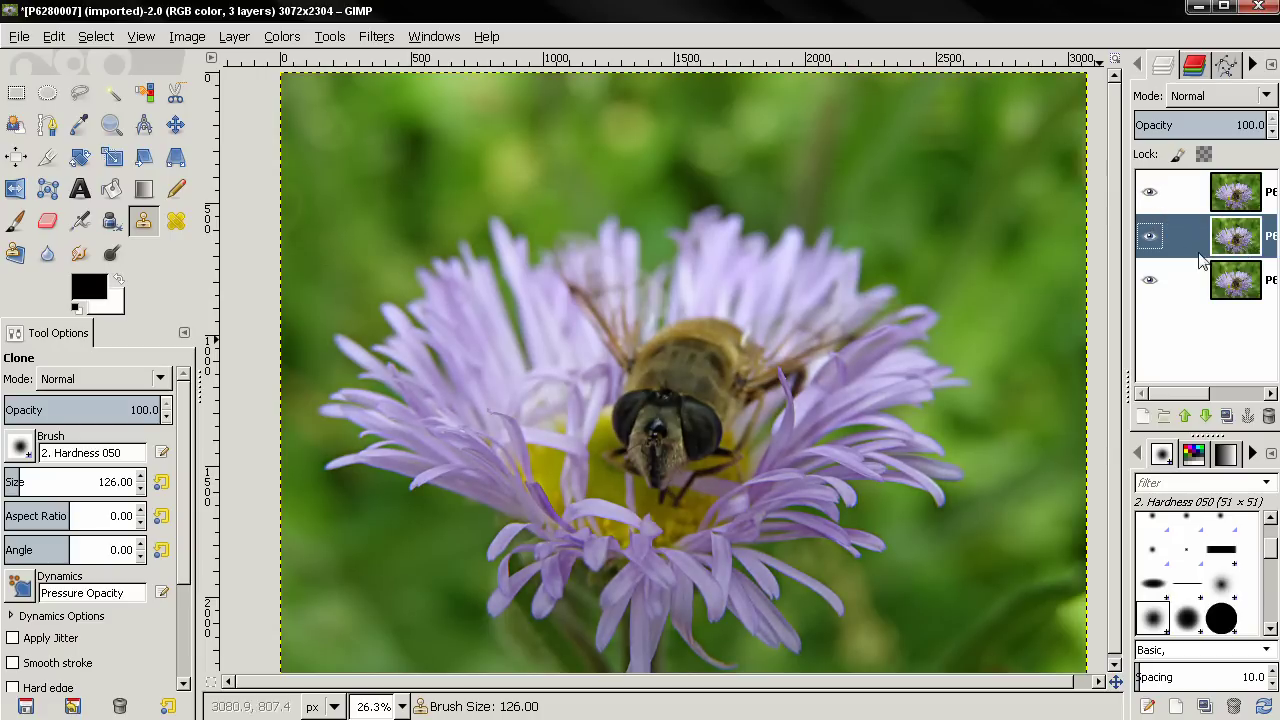
{"action": "left_click", "coordinate": [761, 487], "text": "ctrl"}
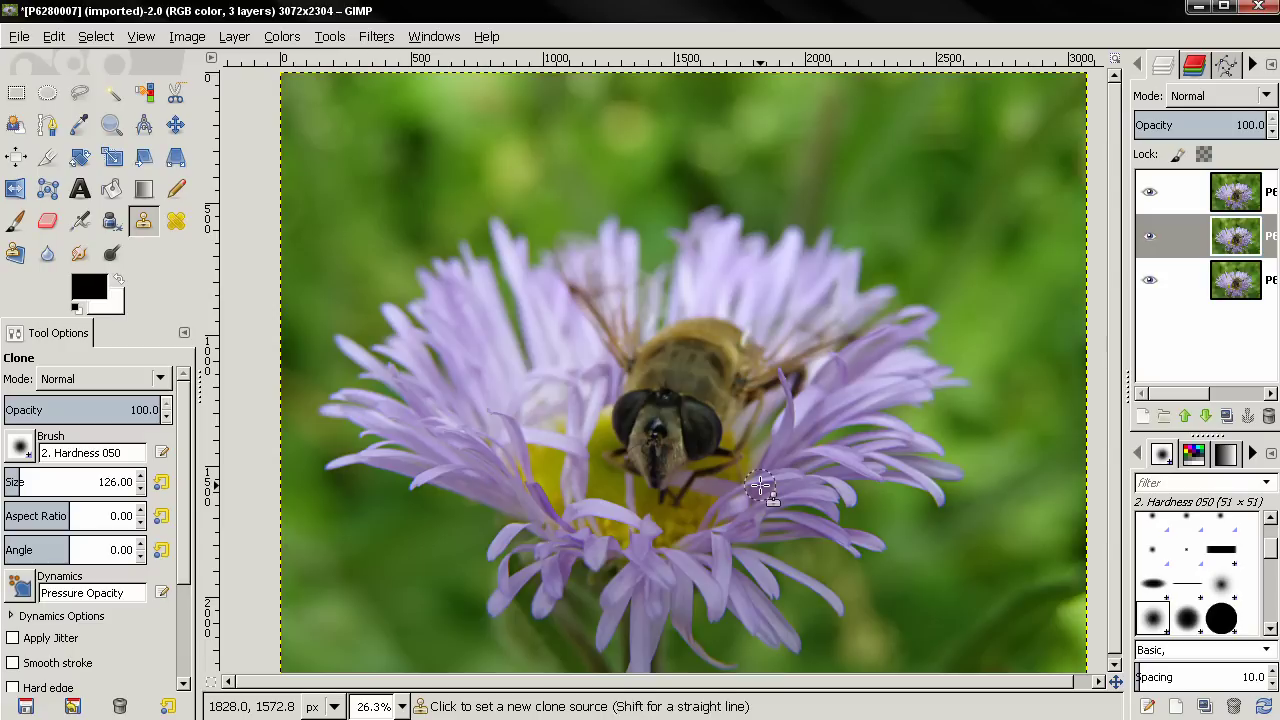
{"action": "left_click", "coordinate": [1208, 204]}
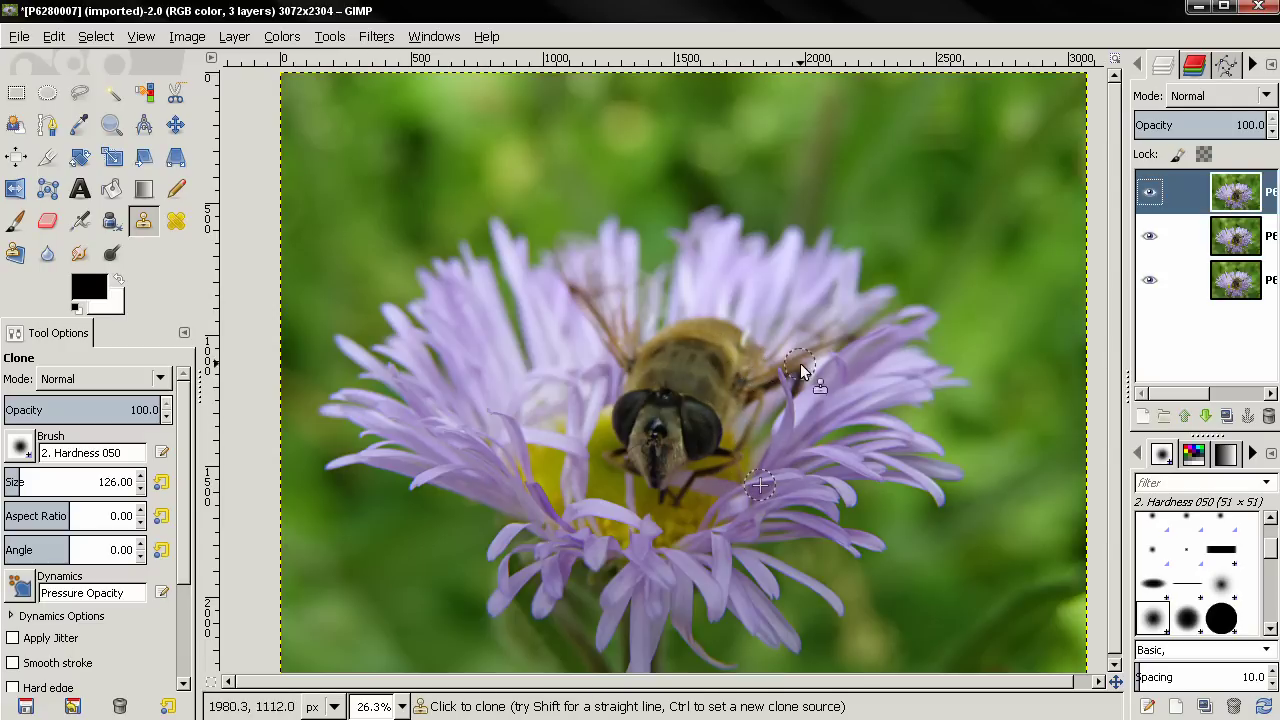
- Clone the stronger sharpening onto the bee's head, body and wings on the top layer
{"action": "left_click", "coordinate": [659, 482], "text": "ctrl"}
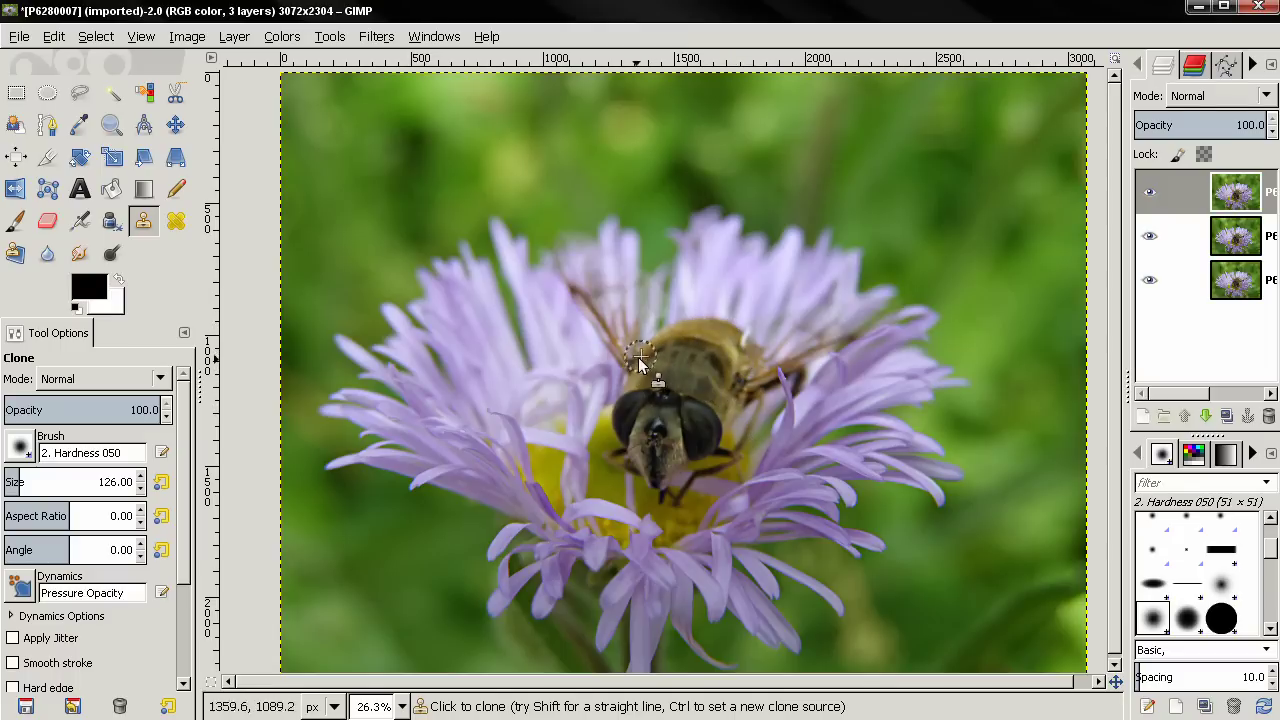
{"action": "left_click", "coordinate": [577, 297], "text": "ctrl"}
{"action": "left_click", "coordinate": [619, 463], "text": "ctrl"}
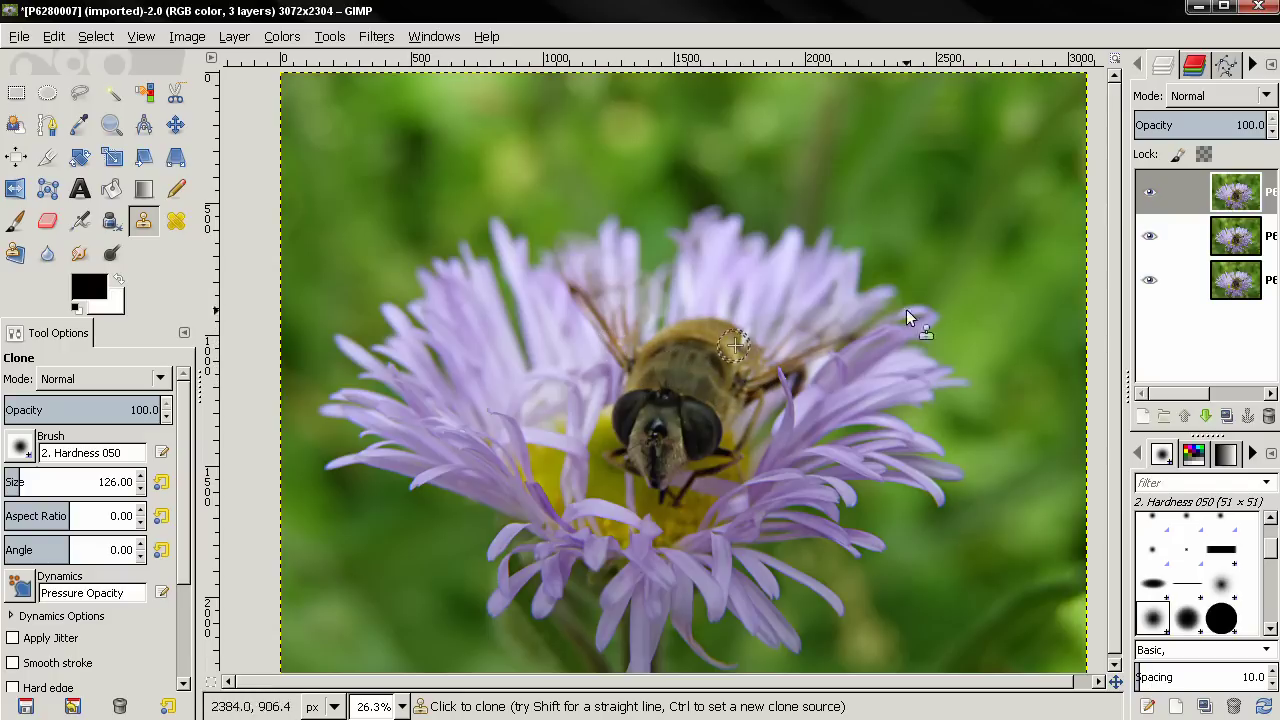
- Toggle the top layer's visibility to compare the selectively sharpened bee with the layers below
{"action": "left_click", "coordinate": [1150, 196]}
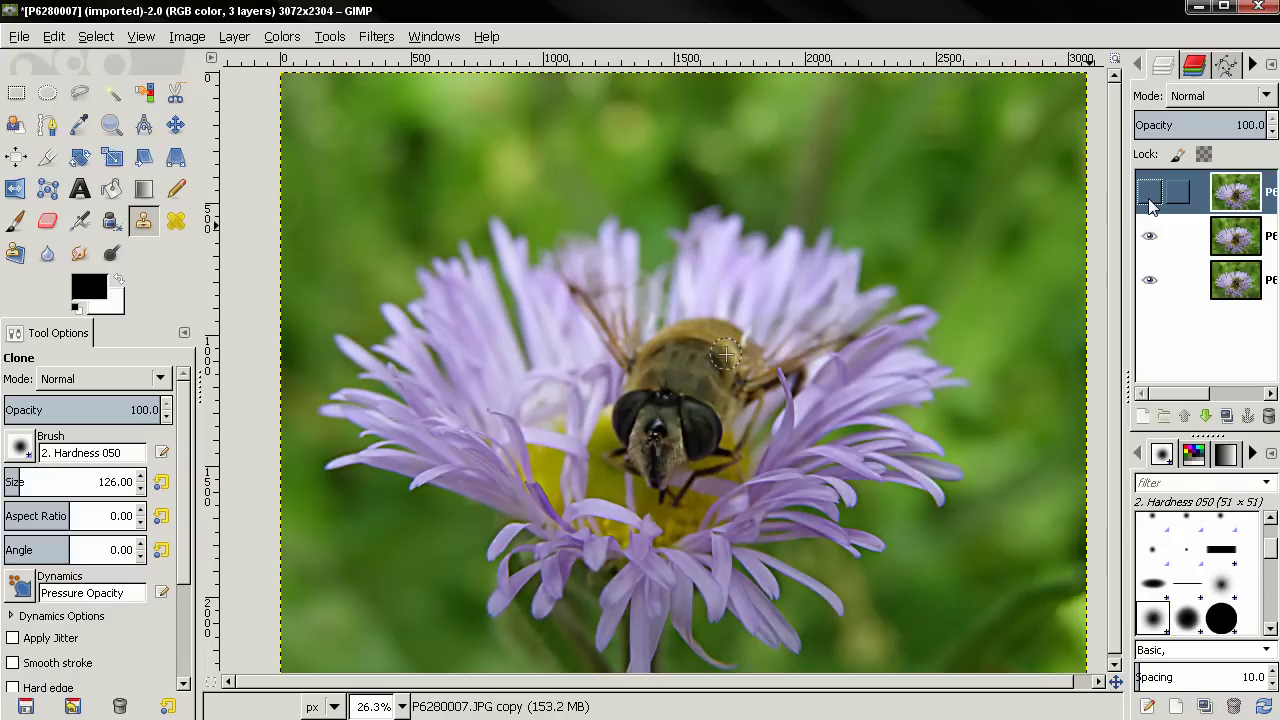
{"action": "left_click", "coordinate": [1150, 196]}
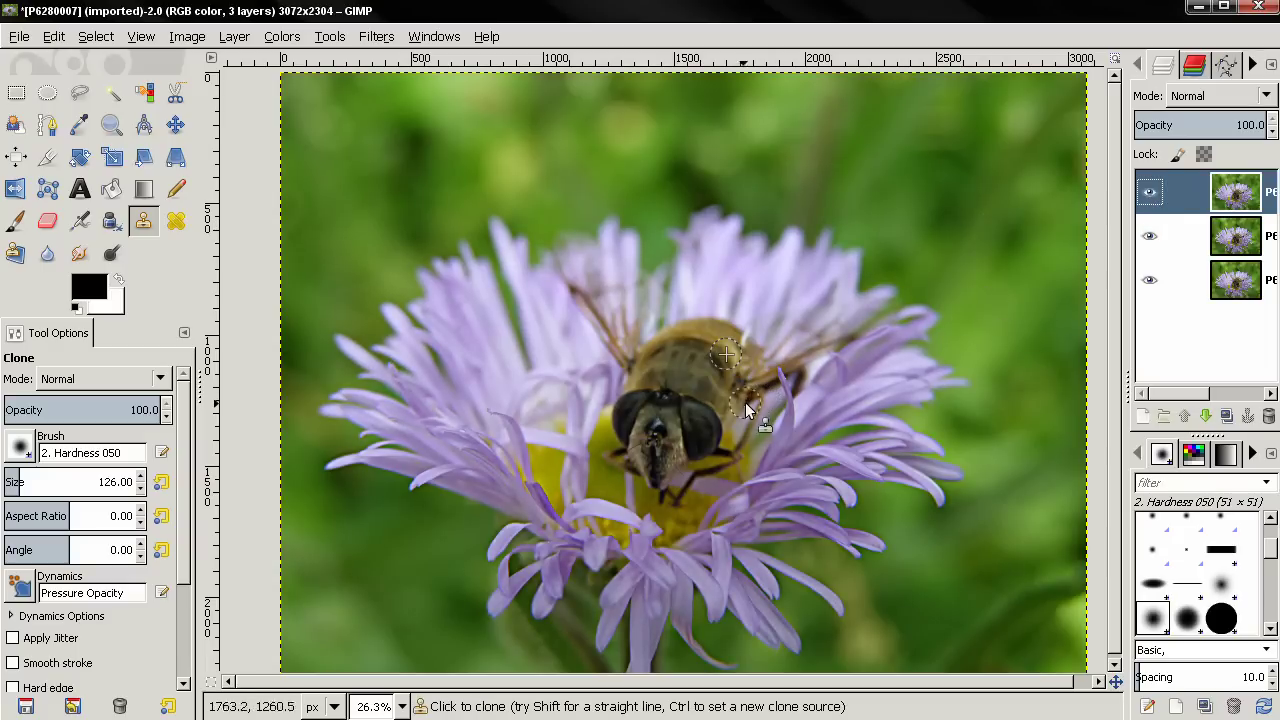
{"action": "left_click", "coordinate": [1150, 193]}
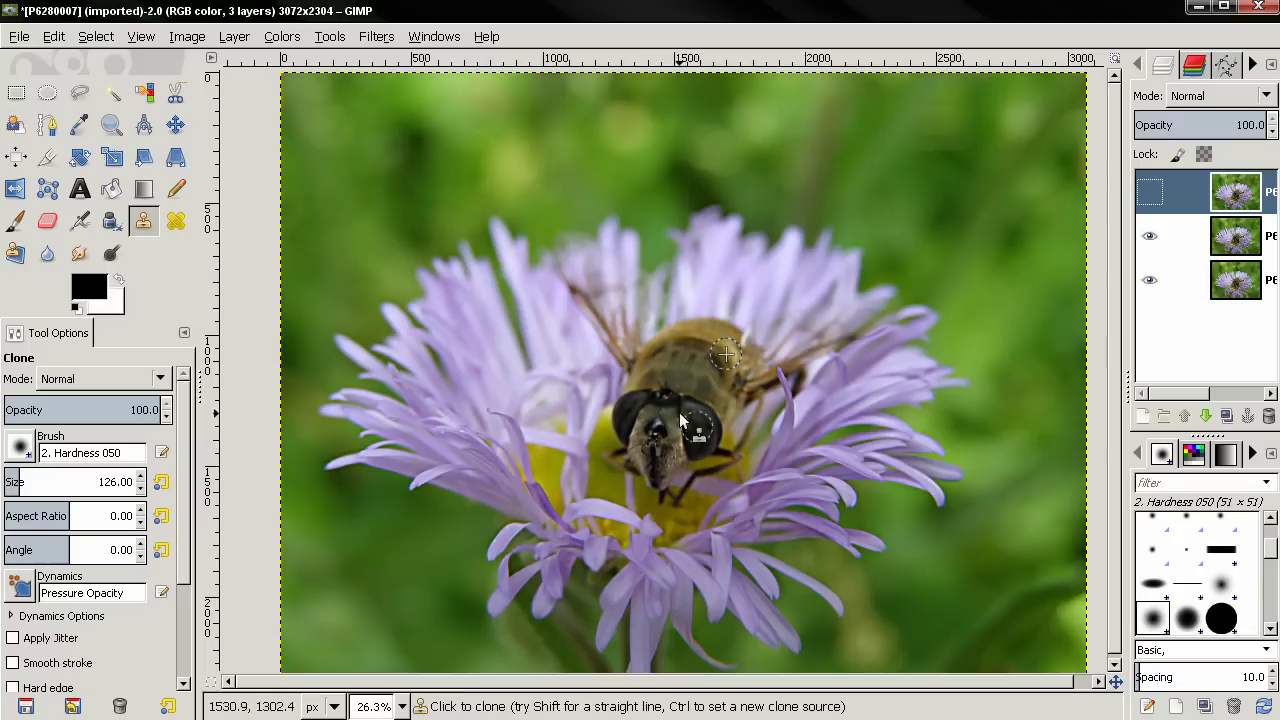
- Make the top layer visible again and delete the middle, most sharpened layer
{"action": "left_click", "coordinate": [1157, 197]}
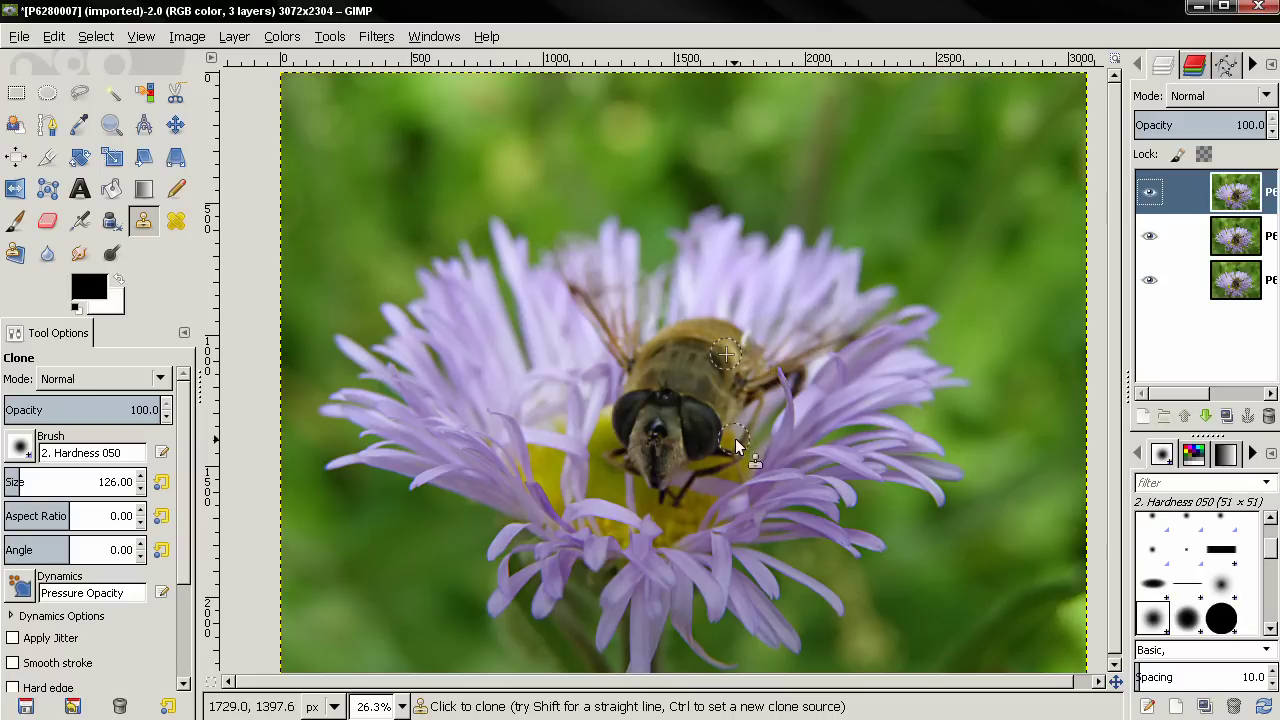
{"action": "left_click", "coordinate": [1228, 246]}
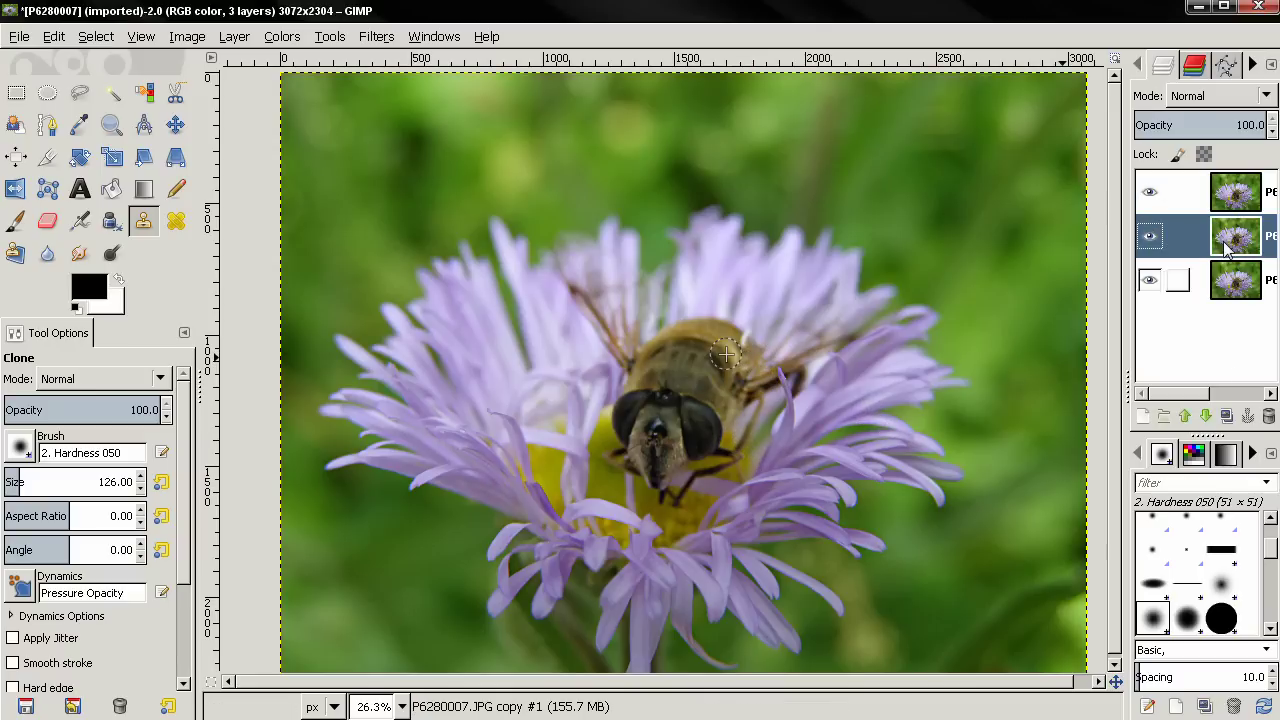
{"action": "left_click", "coordinate": [1268, 416]}
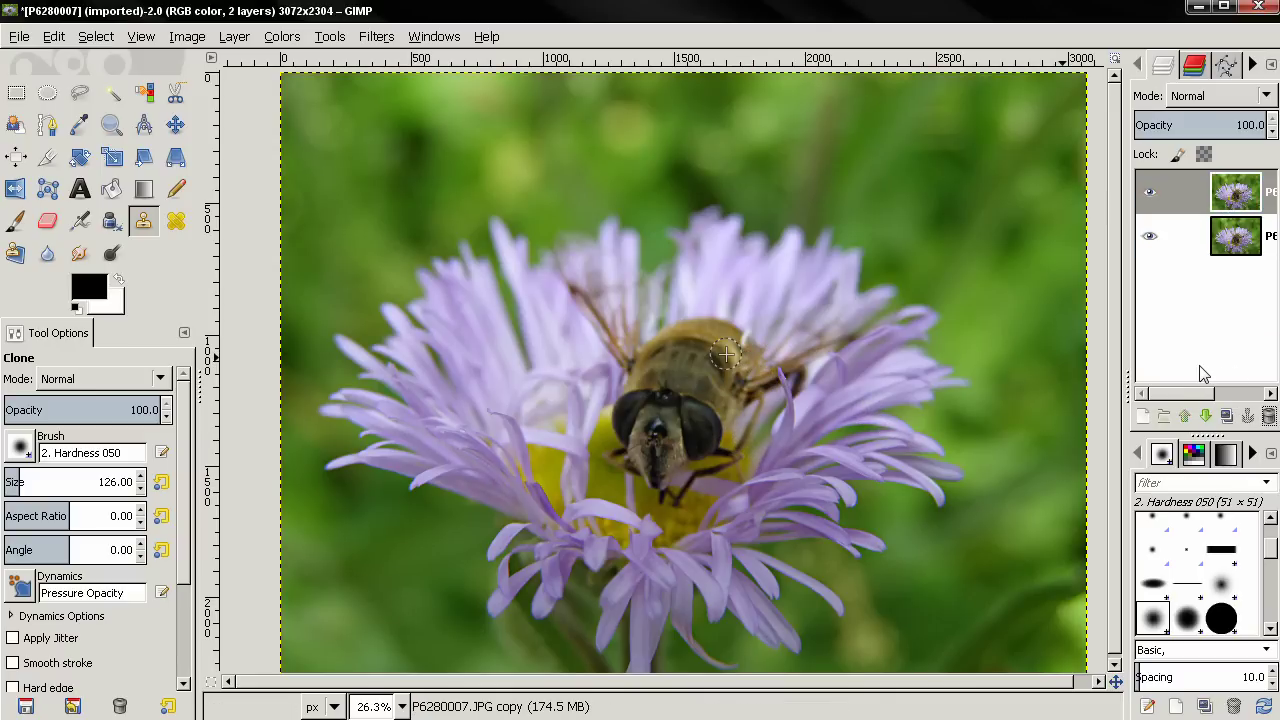
- Toggle the top layer's visibility to compare the selectively sharpened photo with the original layer beneath it
{"action": "left_click", "coordinate": [1204, 372]}
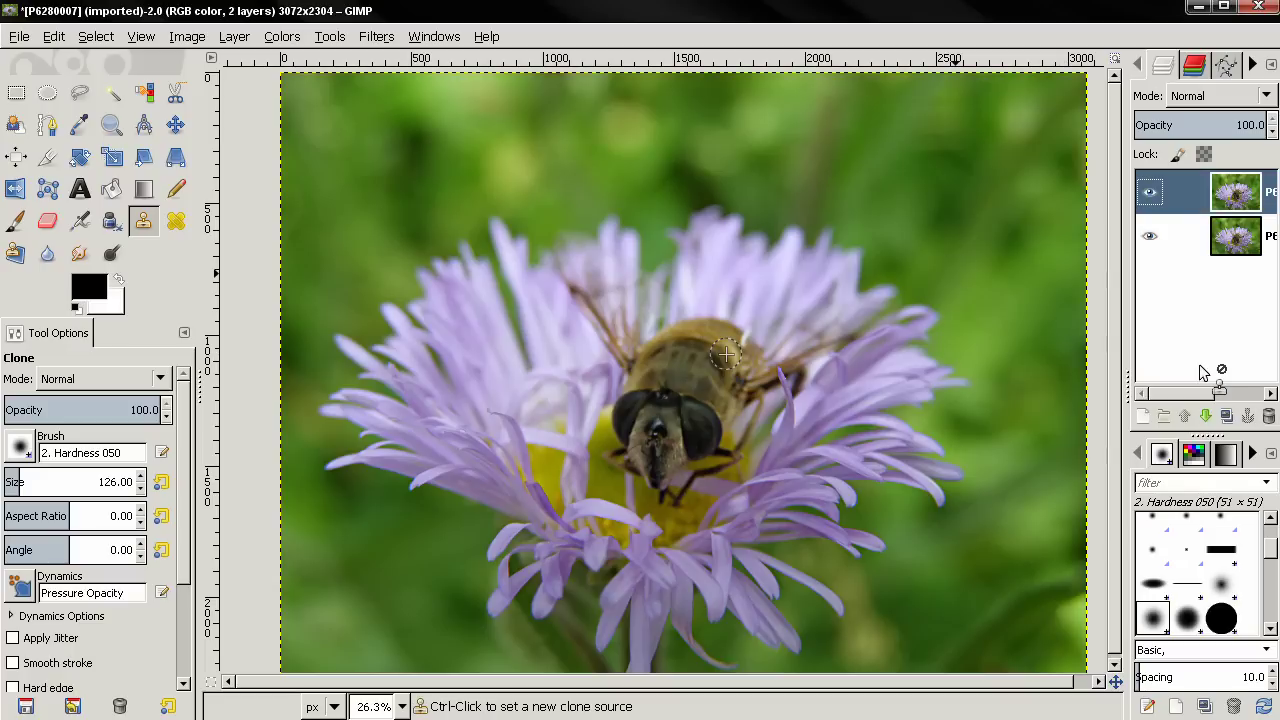
{"action": "left_click", "coordinate": [1152, 192]}
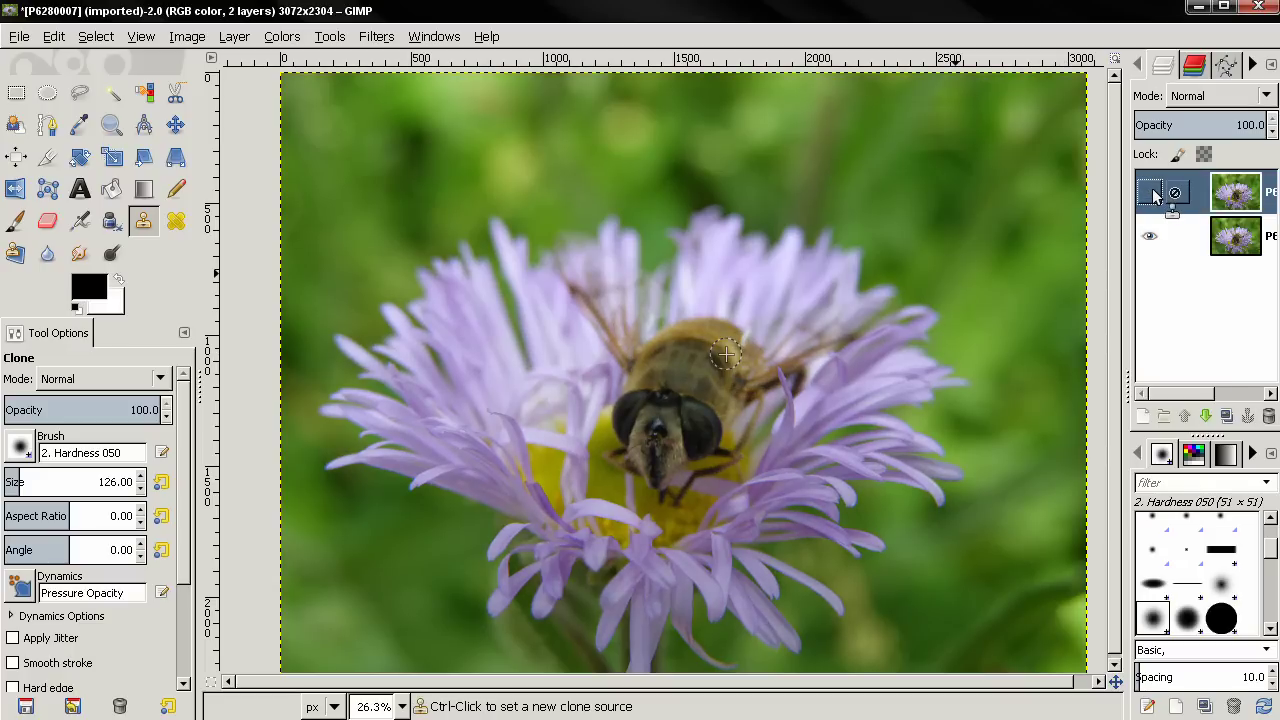
{"action": "left_click", "coordinate": [1152, 192]}
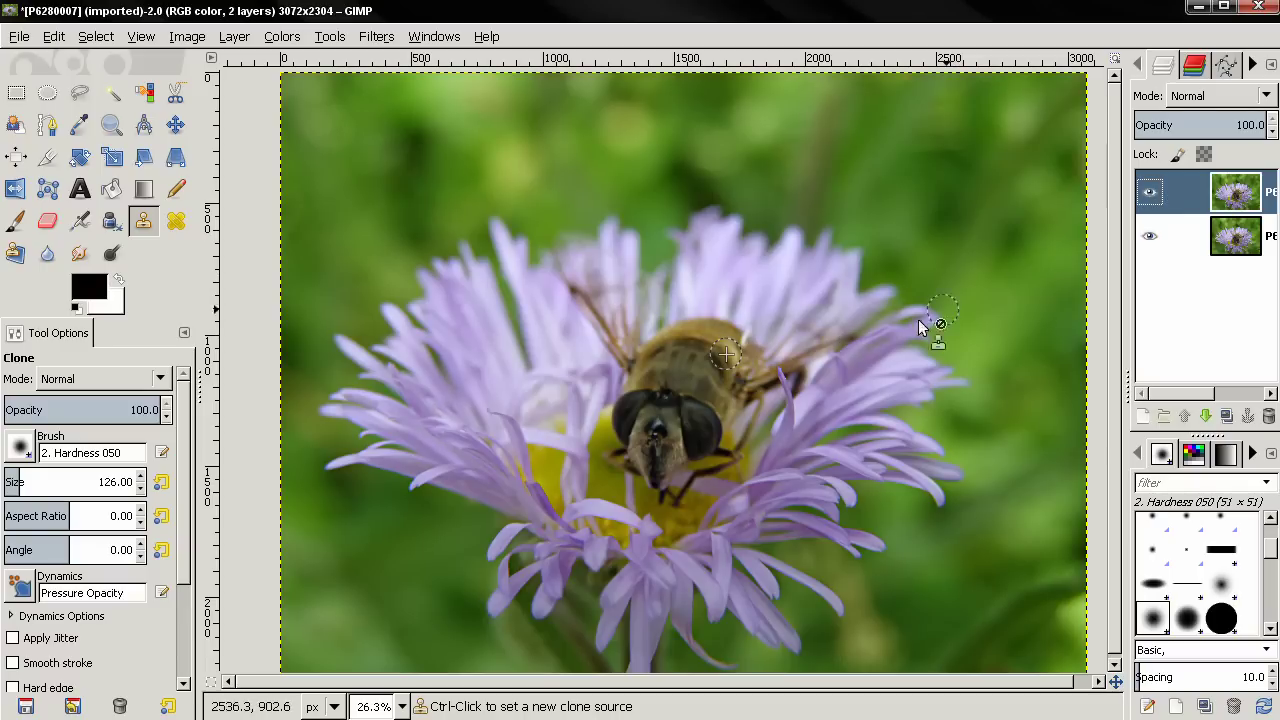
- Make the bottom layer active and set the clone source on it at the petals beside the bee's legs
{"action": "left_click", "coordinate": [1250, 256]}
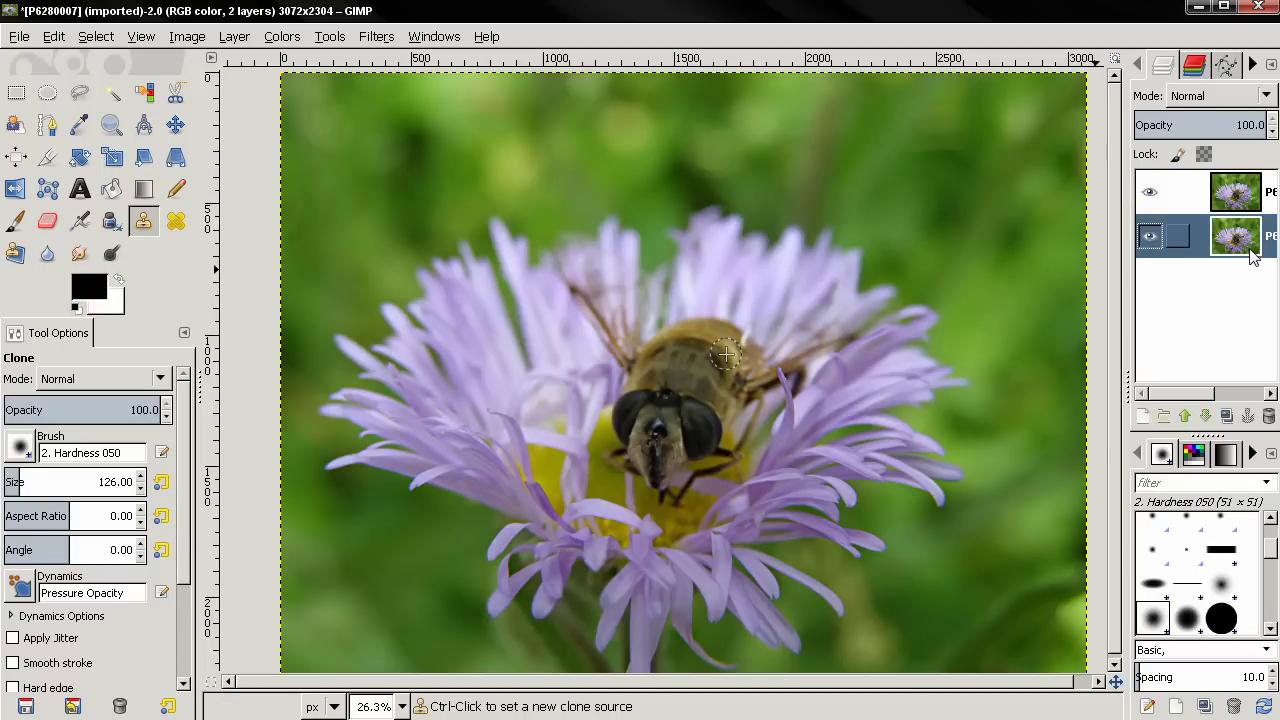
{"action": "left_click_drag", "start_coordinate": [188, 476], "coordinate": [183, 576]}
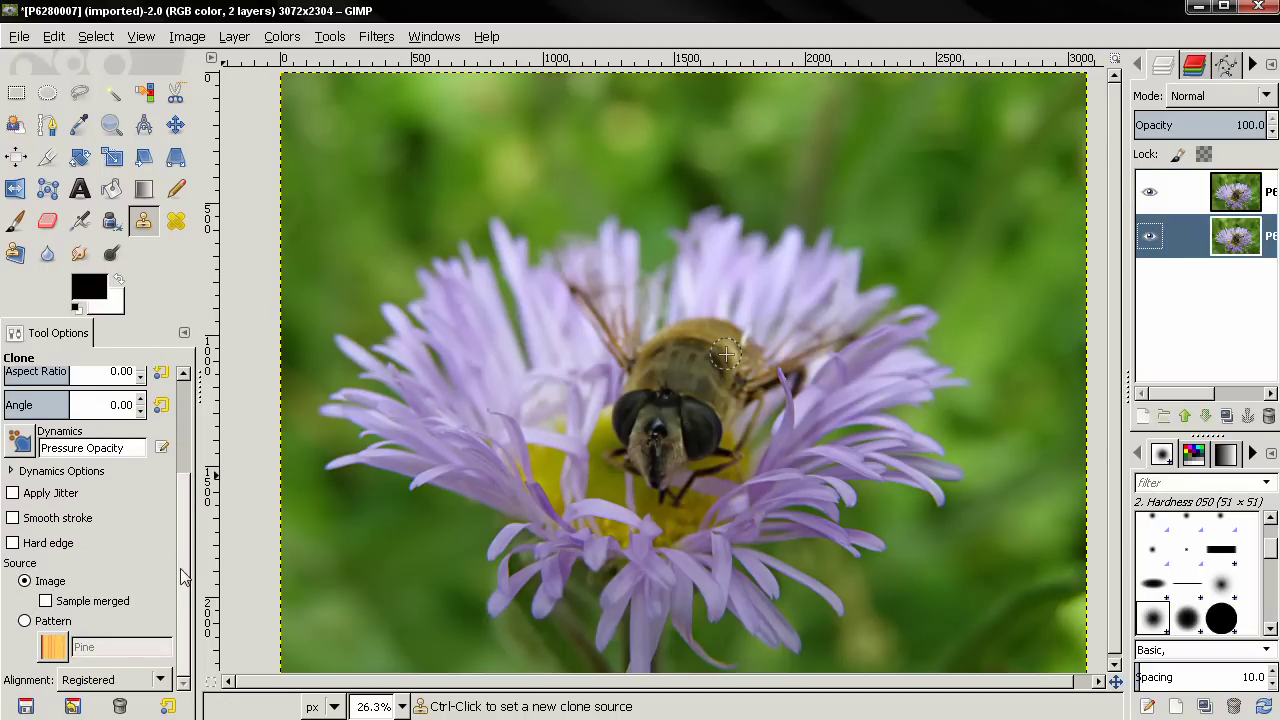
{"action": "left_click", "coordinate": [767, 455], "text": "ctrl"}
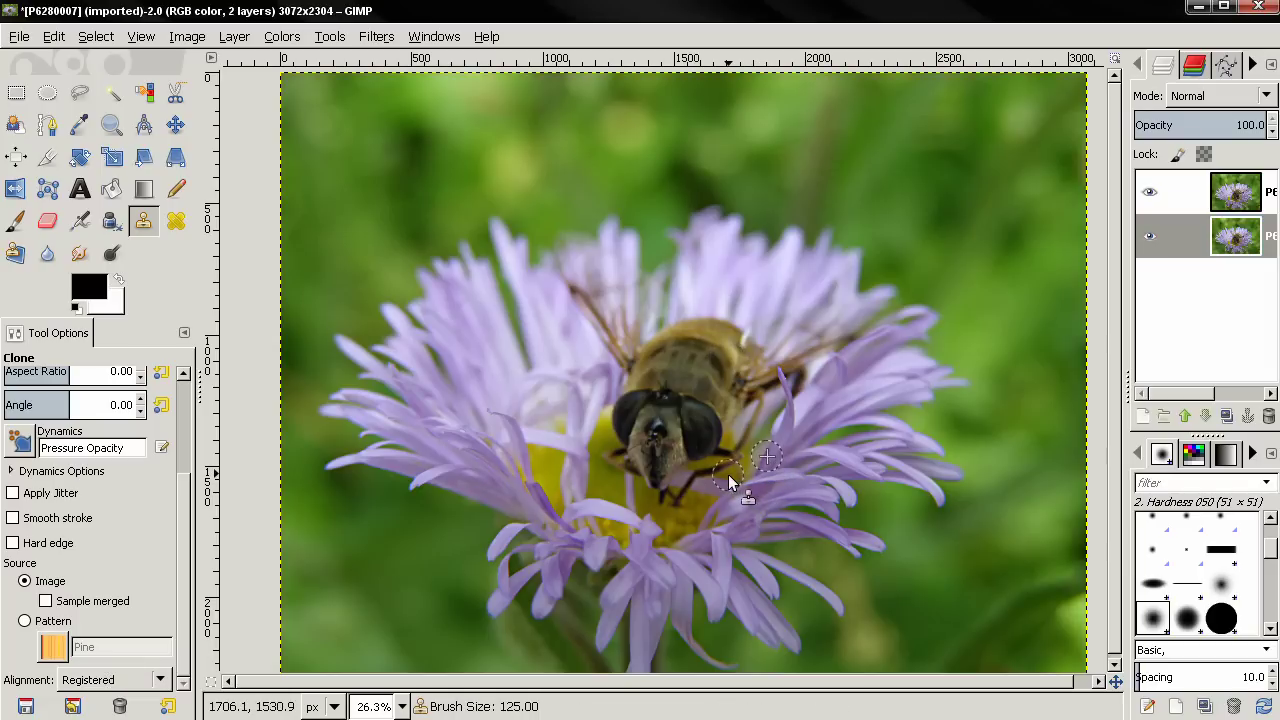
- Reduce the Clone brush size to 41
{"action": "key", "text": "bracketleft"}
{"action": "key", "text": "bracketleft"}
{"action": "key", "text": "bracketleft"}
{"action": "key", "text": "bracketleft"}
{"action": "key", "text": "bracketleft"}
{"action": "key", "text": "bracketleft"}
{"action": "key", "text": "bracketleft"}
{"action": "key", "text": "bracketleft"}
{"action": "key", "text": "bracketleft"}
{"action": "key", "text": "bracketleft"}
{"action": "key", "text": "bracketleft"}
{"action": "key", "text": "bracketleft"}
{"action": "key", "text": "bracketleft"}
{"action": "key", "text": "bracketleft"}
{"action": "key", "text": "bracketleft"}
{"action": "key", "text": "bracketleft"}
{"action": "key", "text": "bracketleft"}
{"action": "key", "text": "bracketleft"}
{"action": "key", "text": "bracketleft"}
{"action": "key", "text": "bracketleft"}
{"action": "key", "text": "bracketleft"}
{"action": "left_click_drag", "start_coordinate": [188, 510], "coordinate": [190, 415]}
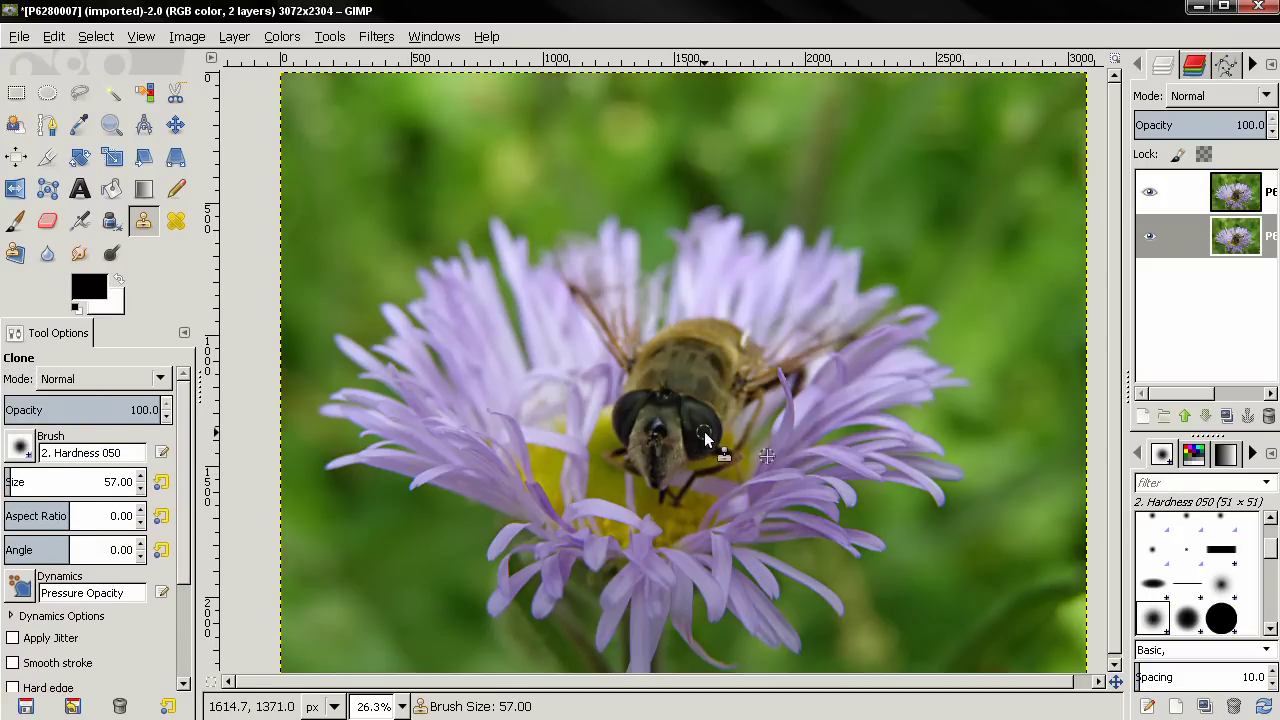
{"action": "key", "text": "bracketleft"}
{"action": "key", "text": "bracketleft"}
{"action": "key", "text": "bracketleft"}
{"action": "key", "text": "bracketleft"}
{"action": "key", "text": "bracketleft"}
{"action": "key", "text": "bracketleft"}
{"action": "key", "text": "bracketleft"}
{"action": "key", "text": "bracketleft"}
{"action": "key", "text": "bracketleft"}
{"action": "key", "text": "bracketleft"}
{"action": "key", "text": "bracketleft"}
{"action": "key", "text": "bracketleft"}
{"action": "key", "text": "bracketleft"}
- Make the top layer active and set the clone source at the upper edges of the bee's eyes
{"action": "left_click", "coordinate": [1233, 200]}
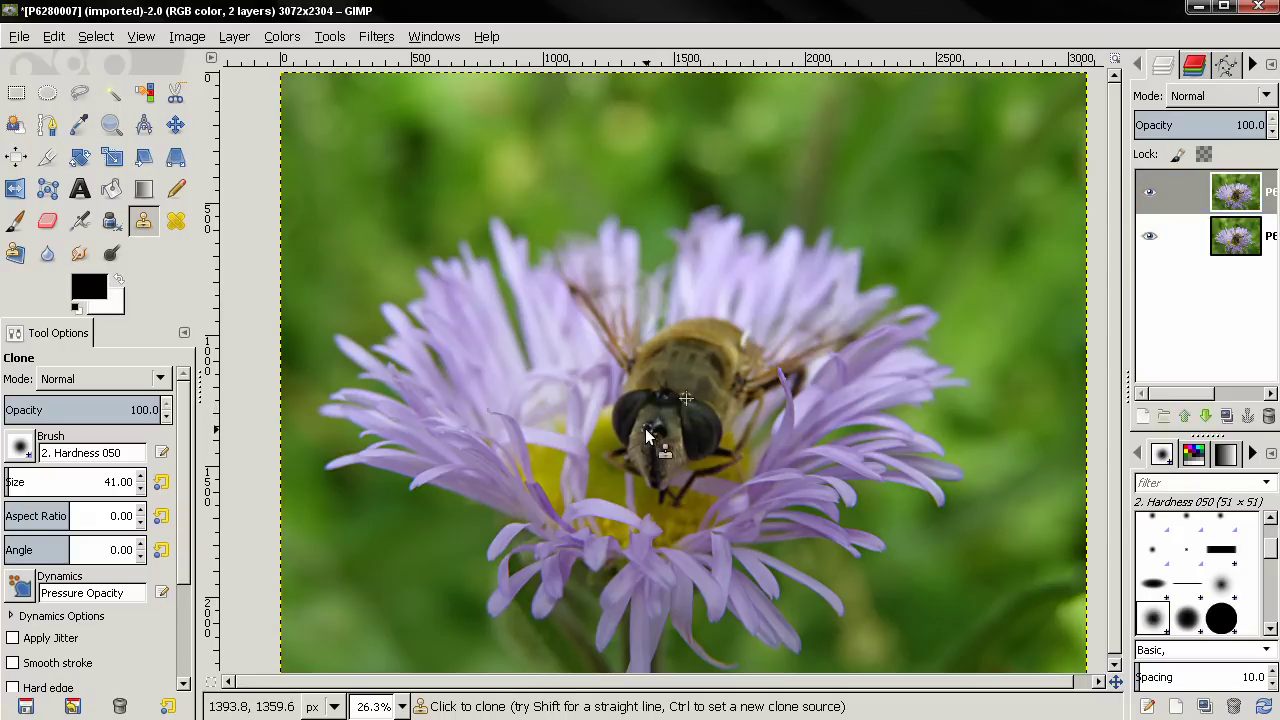
{"action": "left_click", "coordinate": [648, 390], "text": "ctrl"}
{"action": "left_click", "coordinate": [685, 397], "text": "ctrl"}
- Switch to the Move tool and toggle the top layer's visibility to compare the sharpened bee with the original bottom layer
{"action": "key", "text": "m"}
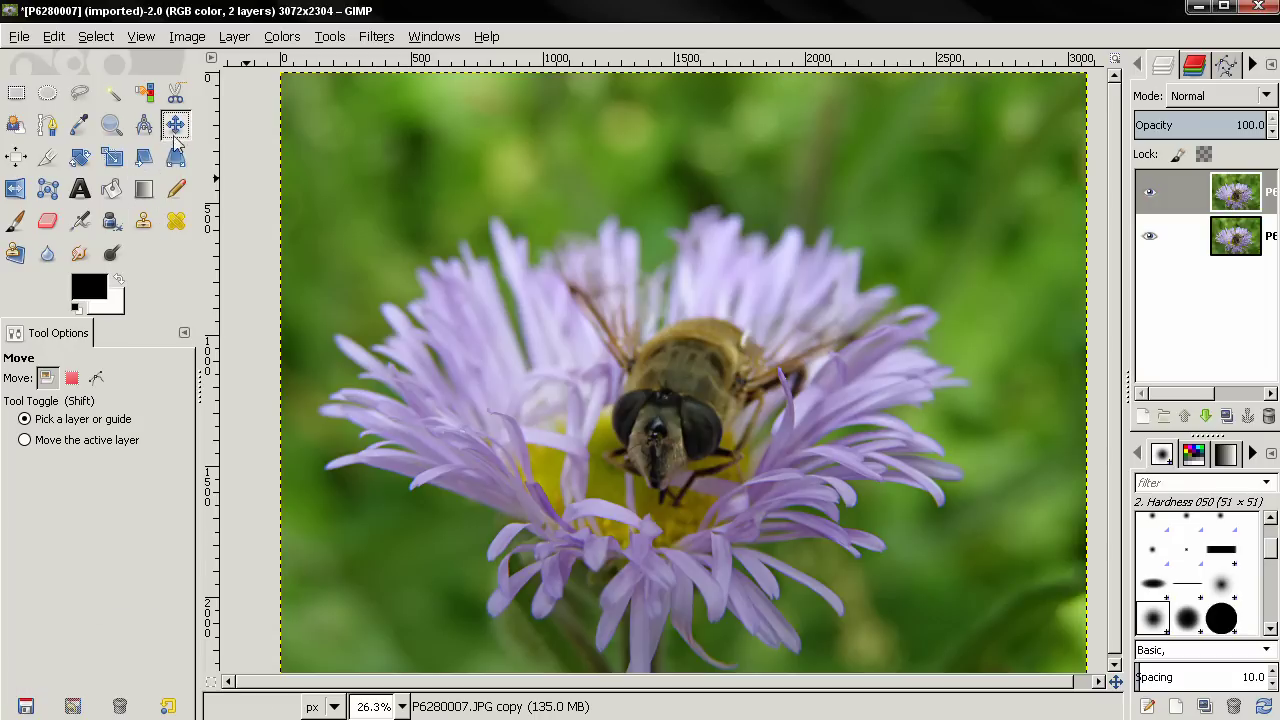
{"action": "left_click", "coordinate": [1150, 192]}
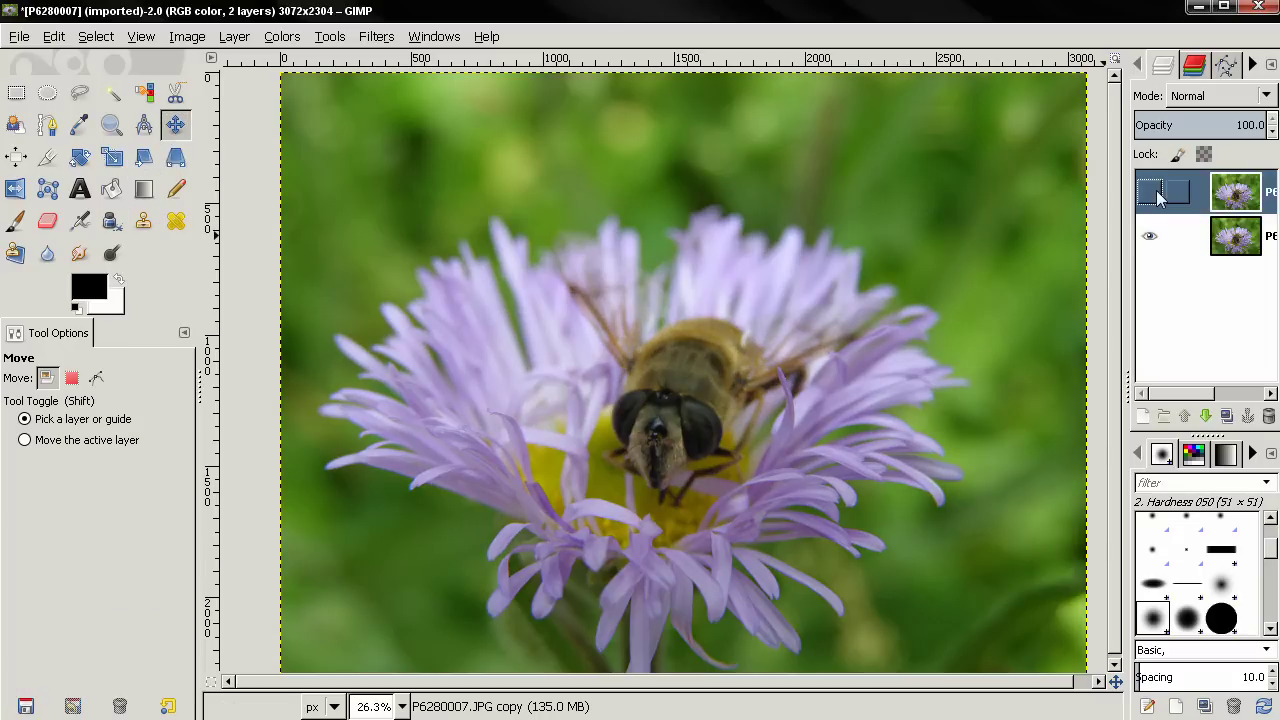
{"action": "left_click", "coordinate": [1151, 194]}
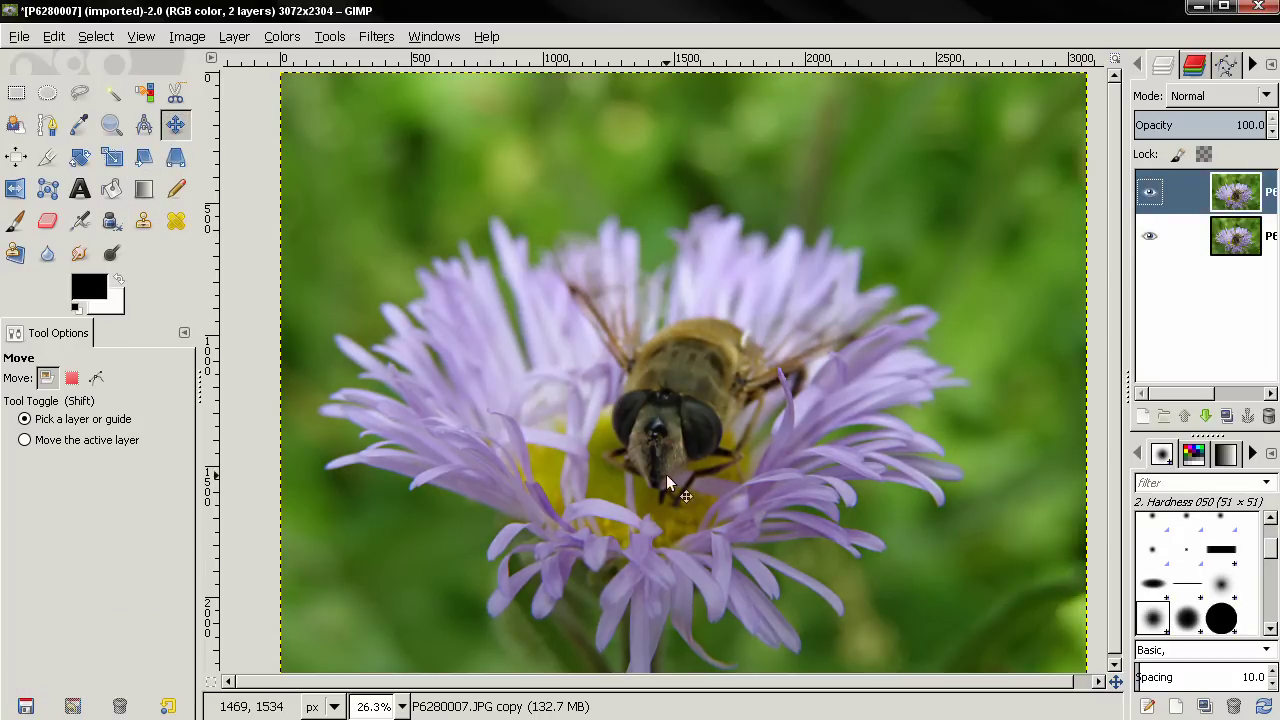
{"action": "left_click", "coordinate": [1166, 248]}
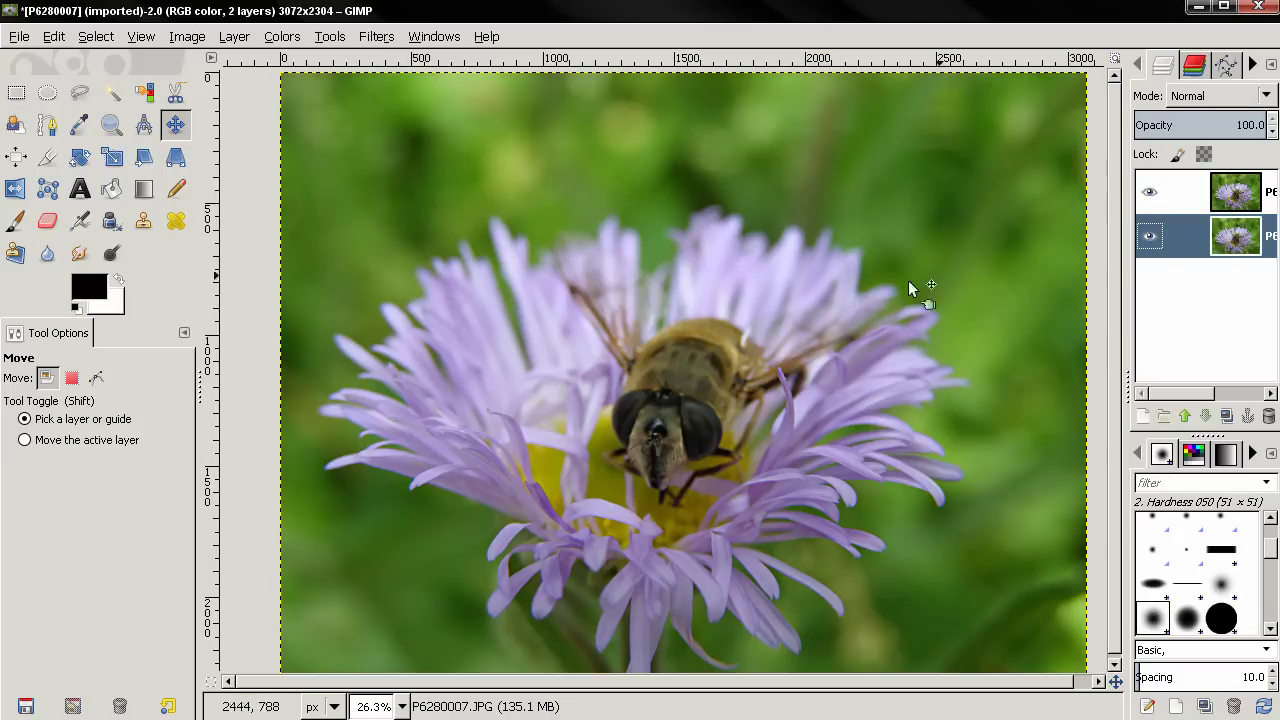
{"action": "left_click", "coordinate": [1150, 204]}
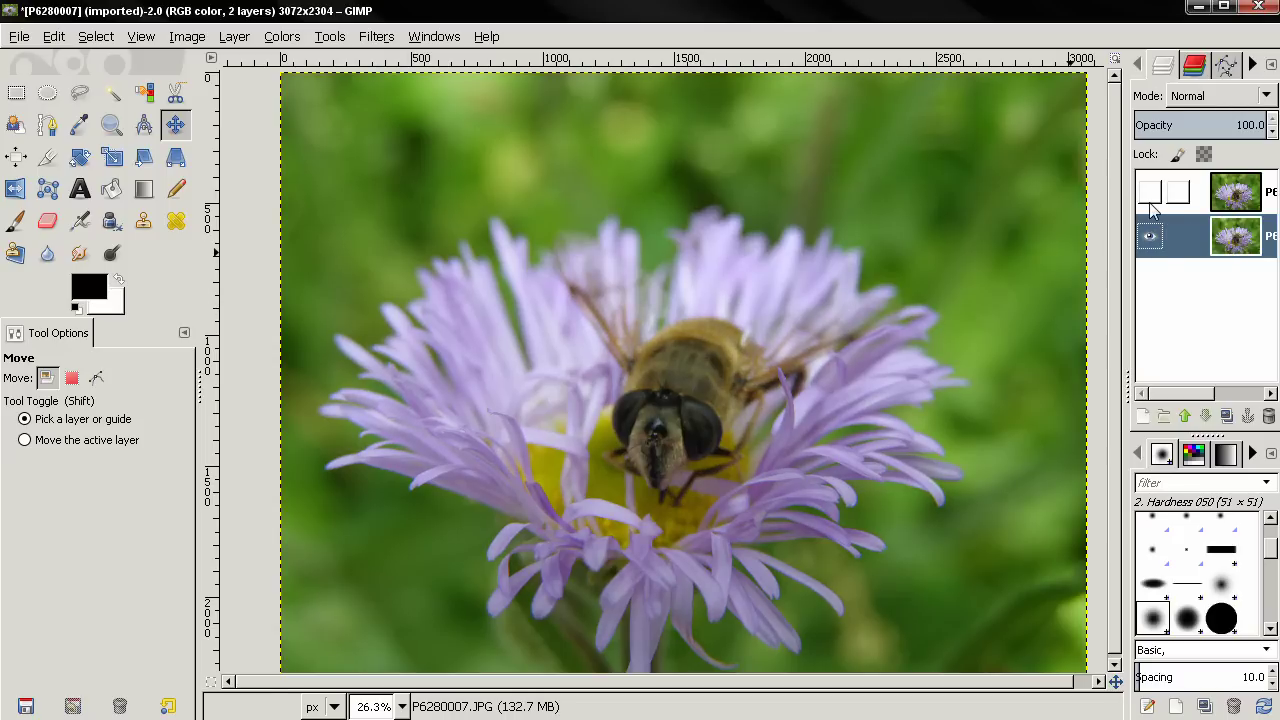